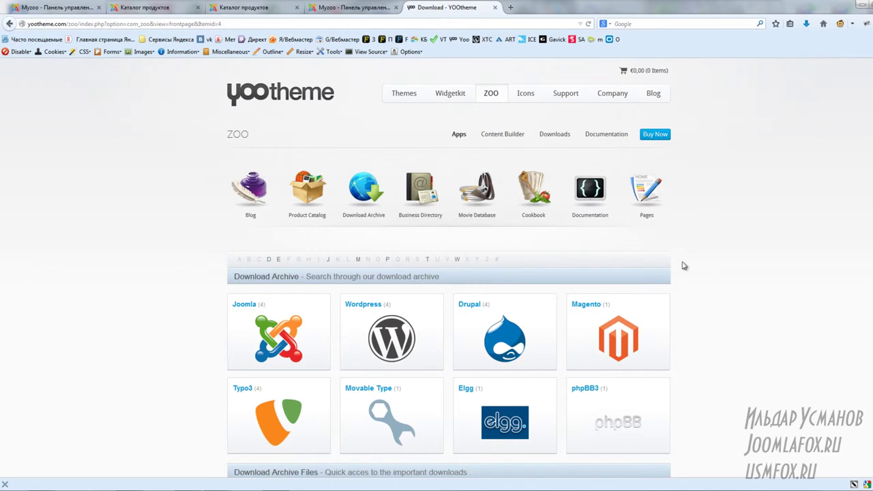
# Examine the category blocks and file listings on the YOOtheme ZOO Download Archive demo frontpage
pyautogui.scroll(-1, 333, 277)
pyautogui.scroll(-6, 333, 277)
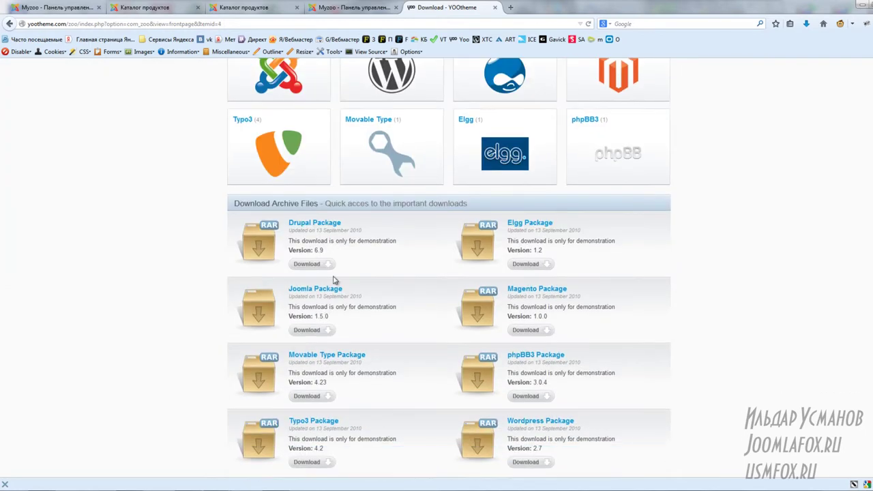
pyautogui.scroll(4, 610, 289)
pyautogui.scroll(4, 563, 281)
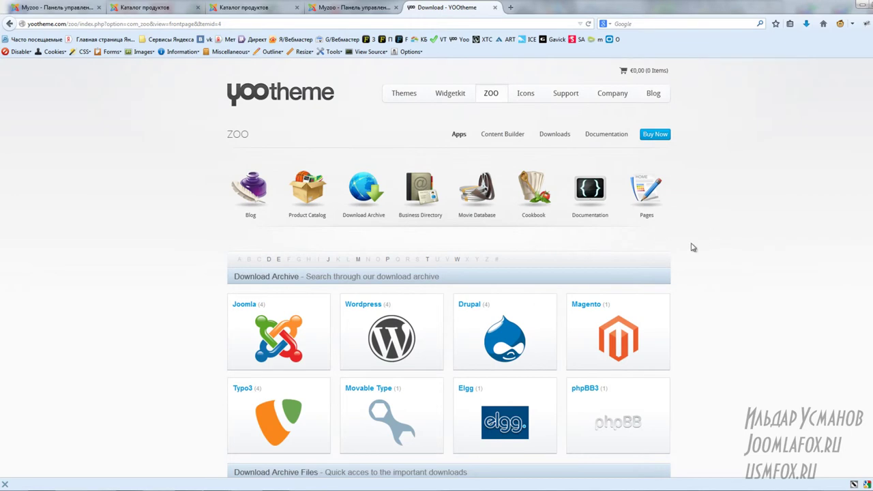
pyautogui.scroll(-4, 708, 197)
pyautogui.scroll(3, 660, 268)
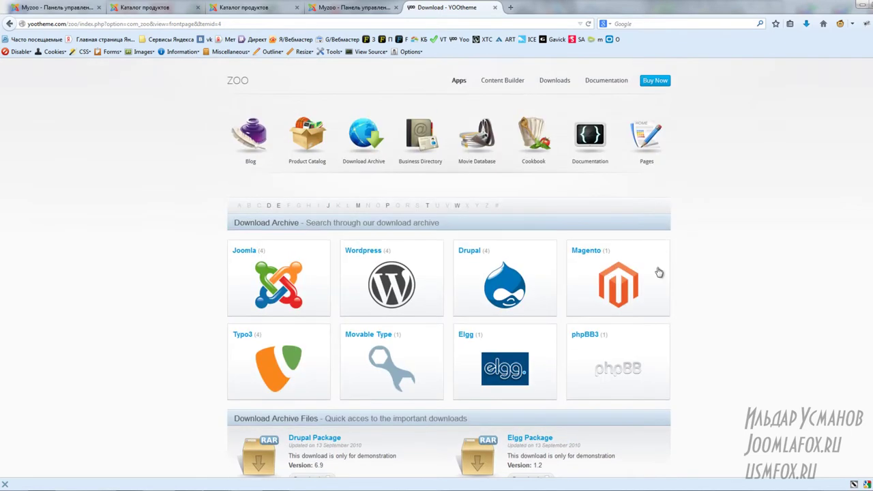
pyautogui.scroll(1, 689, 286)
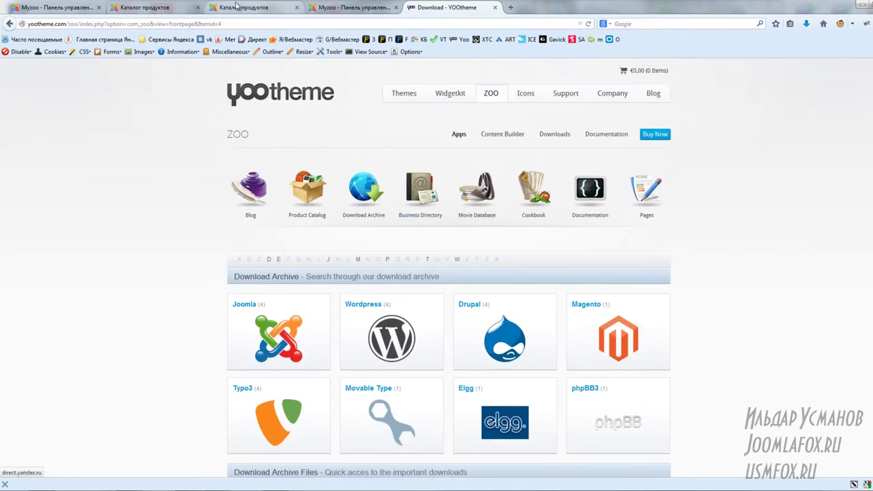
# In the Joomla administrator, open the ZOO component and start a new application of the Download Archive type
pyautogui.click(163, 8)
pyautogui.click(362, 8)
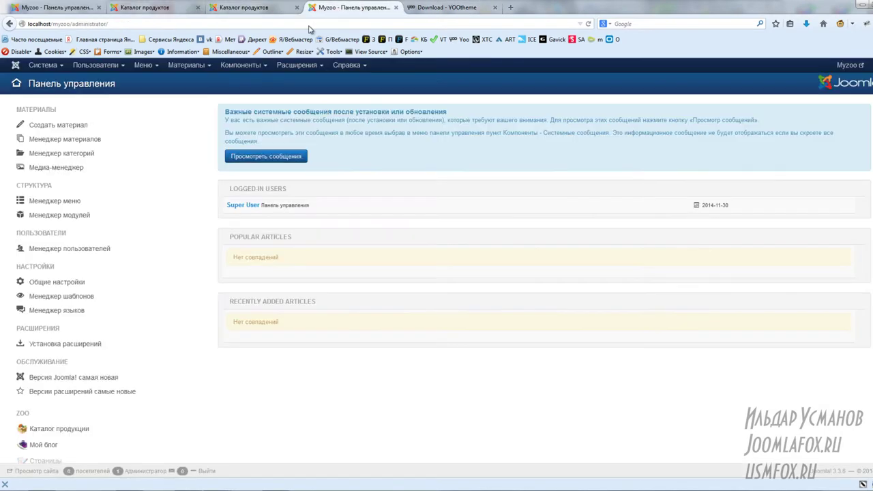
pyautogui.click(240, 65)
pyautogui.click(245, 87)
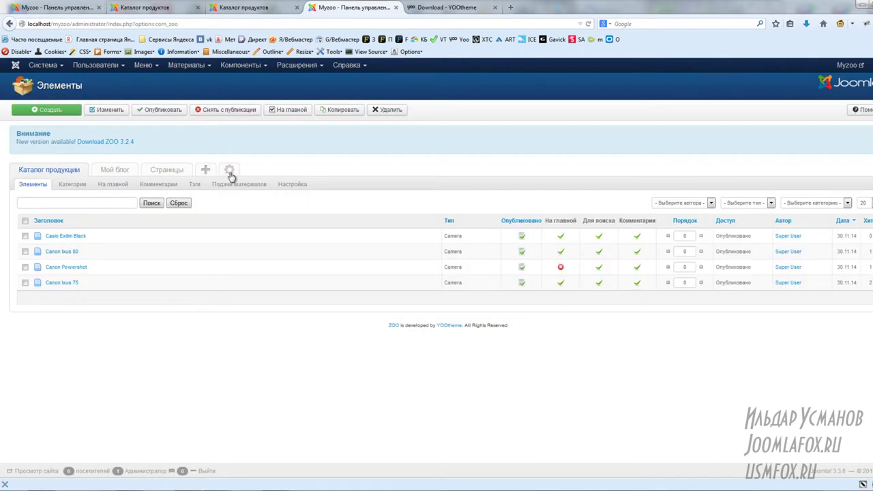
pyautogui.click(206, 174)
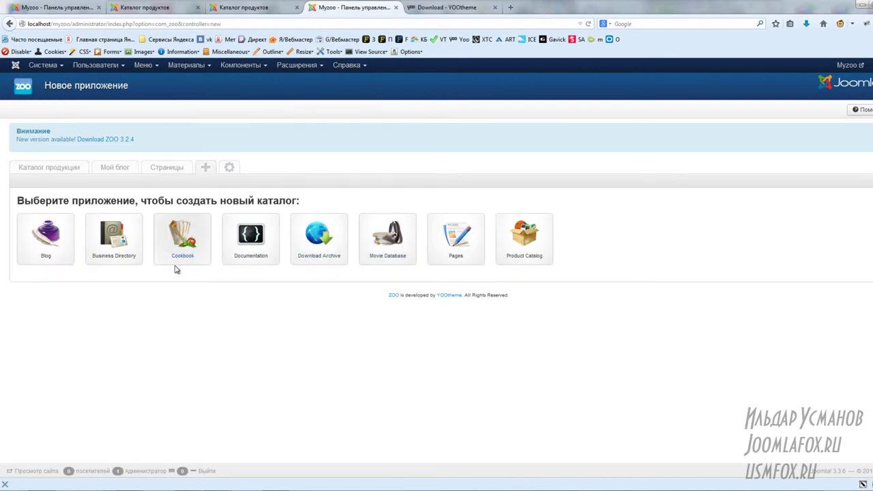
pyautogui.click(326, 246)
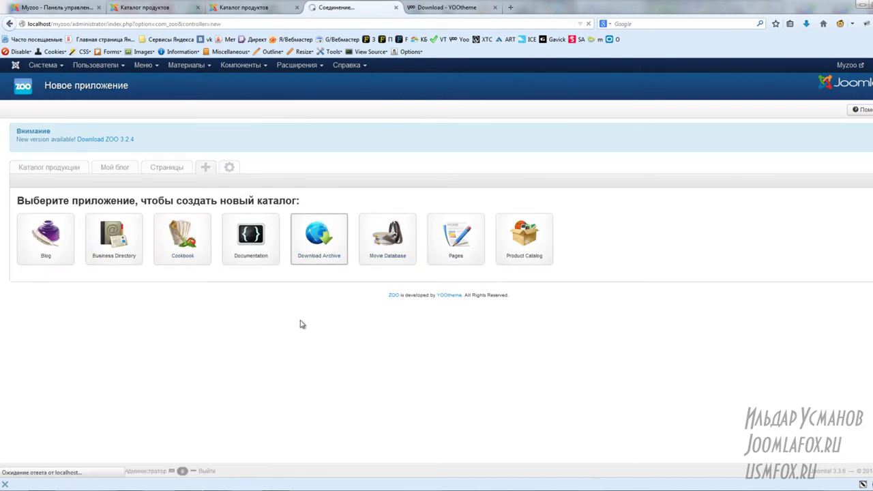
pyautogui.click(196, 251)
pyautogui.click(176, 359)
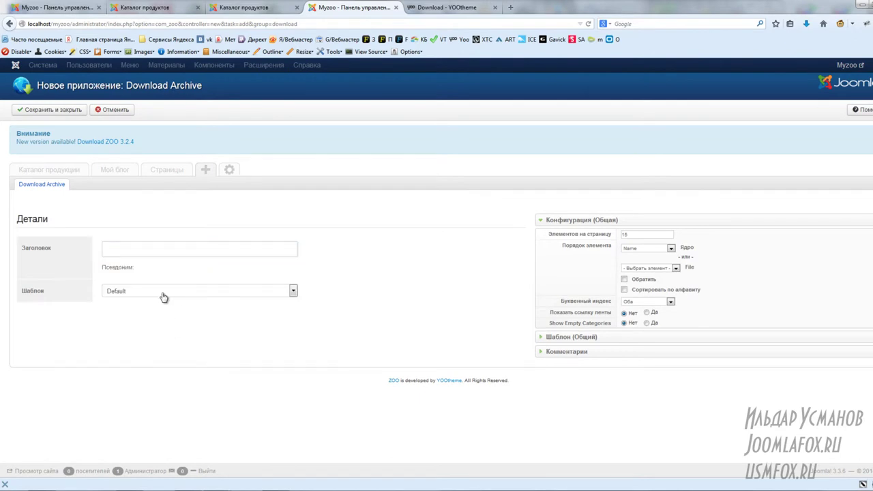
# Title the new Download Archive application "Файловый сервер" and save it, keeping the Default template
pyautogui.click(203, 252)
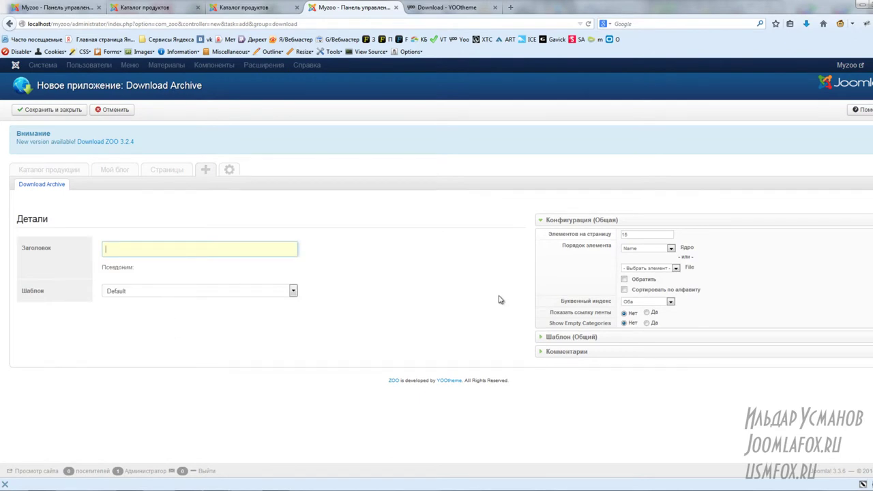
pyautogui.write('Fh[b')
pyautogui.write('Файловый сервер')
pyautogui.click(58, 113)
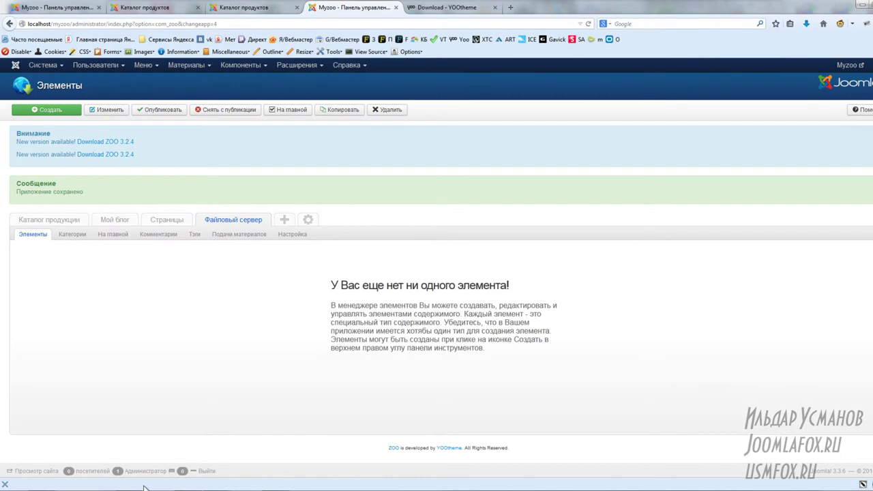
# Switch to Photoshop and examine the annotated Download Archive mockup, marking its frontpage headings, categories and frontpage items areas
pyautogui.hotkey('alt', 'Tab')
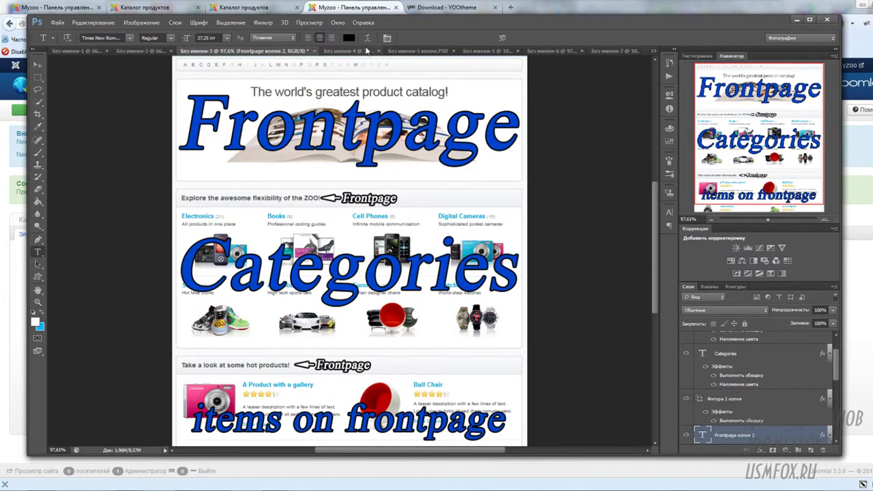
pyautogui.click(352, 52)
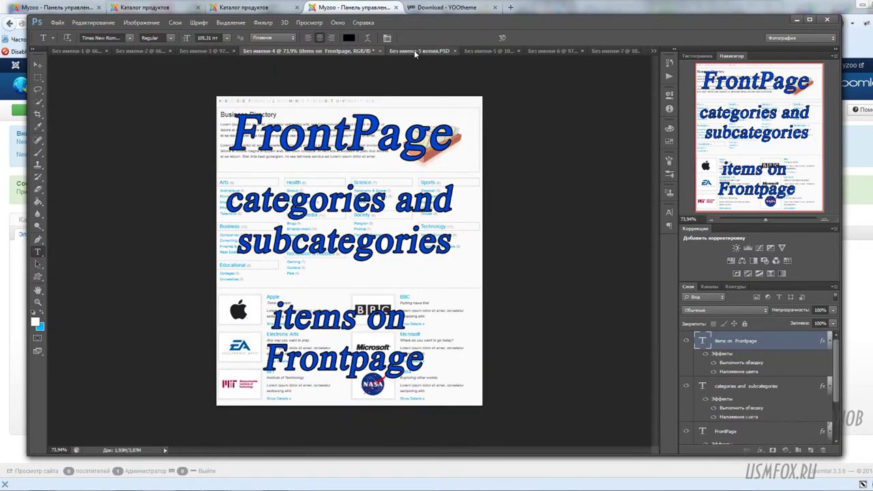
pyautogui.click(415, 52)
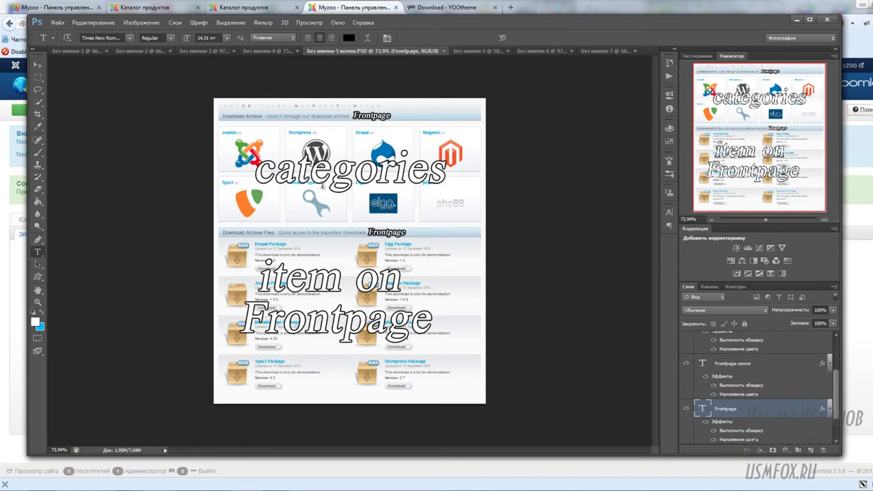
pyautogui.scroll(1, 317, 212)
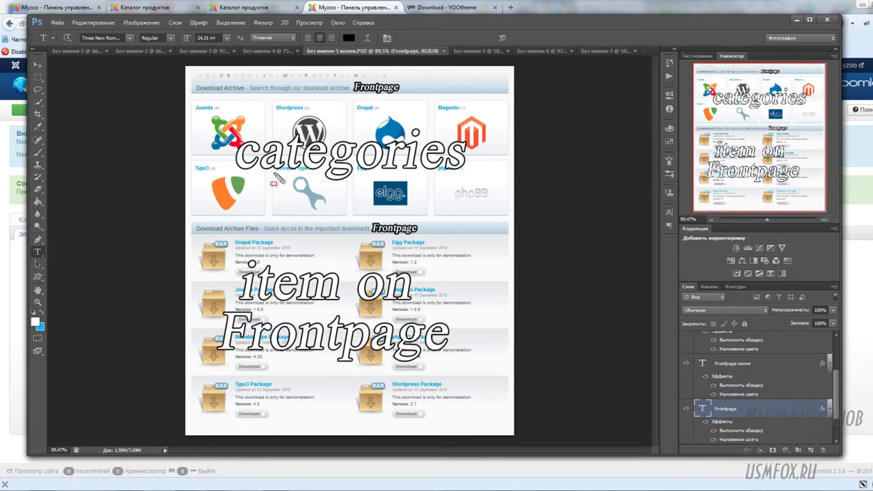
pyautogui.moveTo(412, 88); pyautogui.dragTo(513, 218)
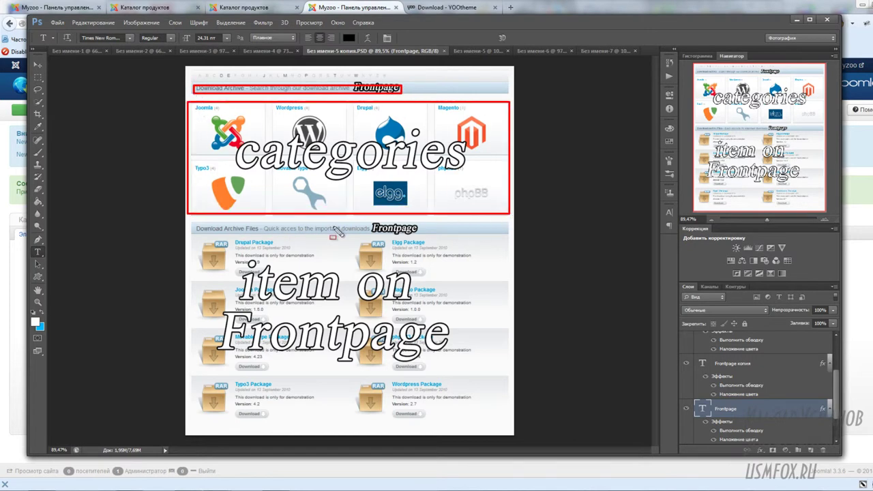
pyautogui.moveTo(427, 224); pyautogui.dragTo(489, 437)
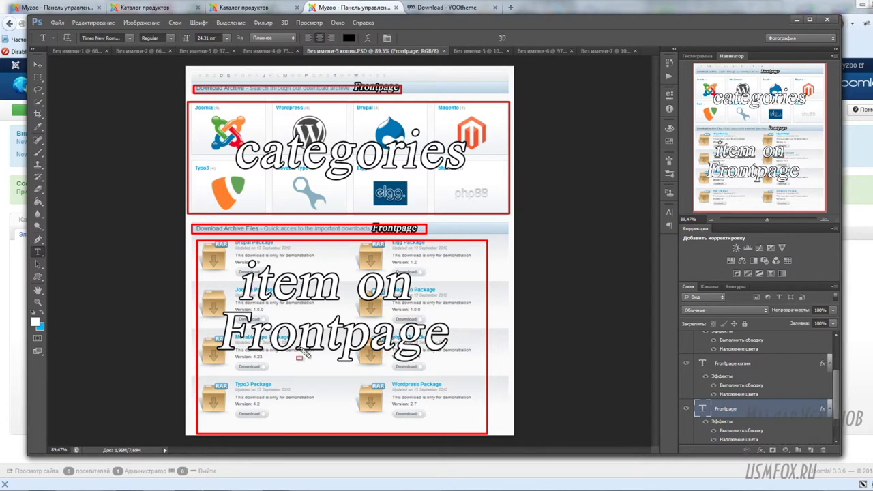
pyautogui.press('Escape')
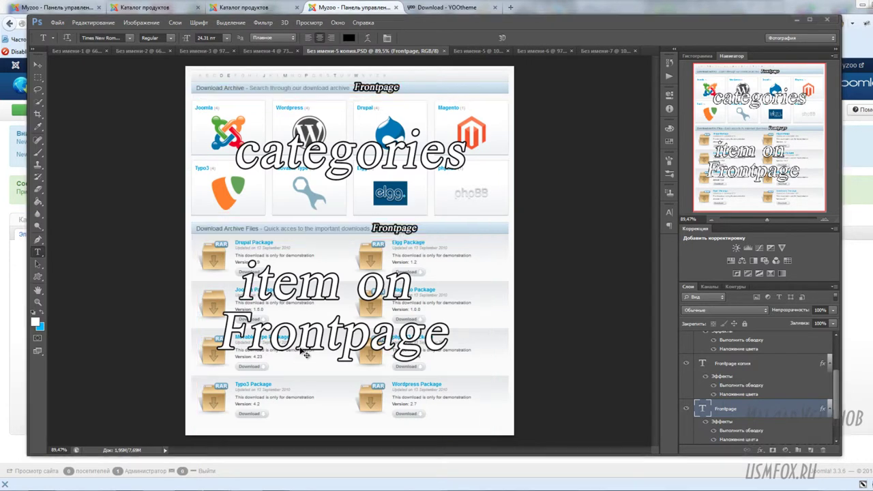
pyautogui.click(798, 21)
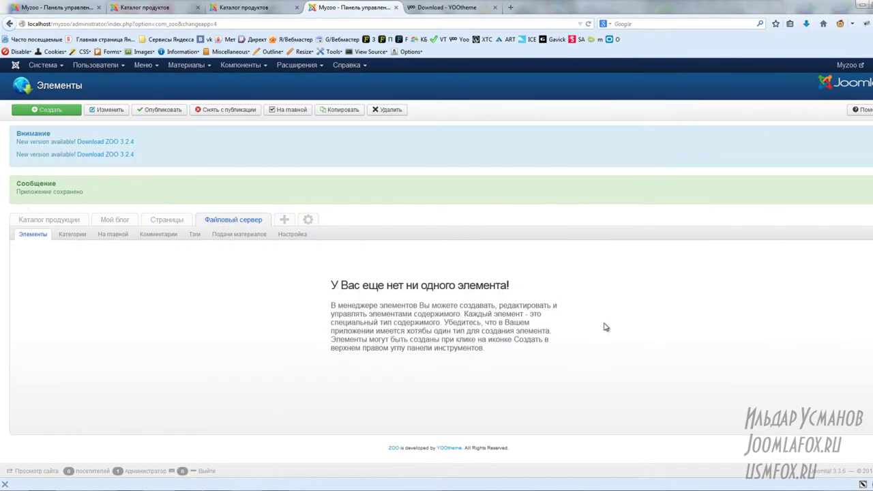
# Open the frontpage settings of Файловый сервер and set the name to "Download Archive", copied from the demo page heading
pyautogui.click(113, 234)
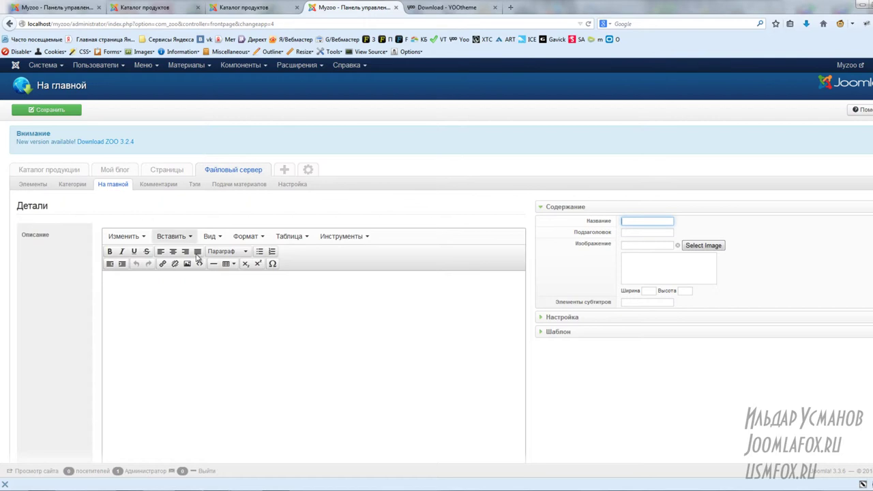
pyautogui.click(447, 8)
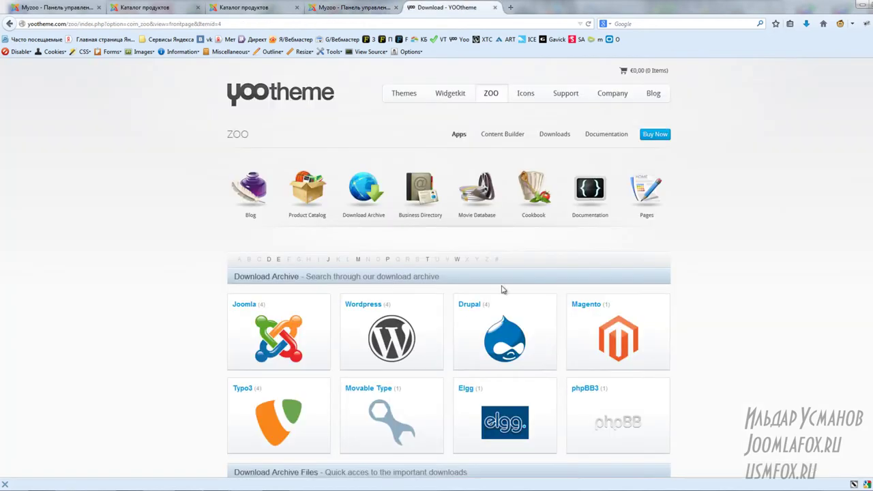
pyautogui.scroll(-1, 566, 250)
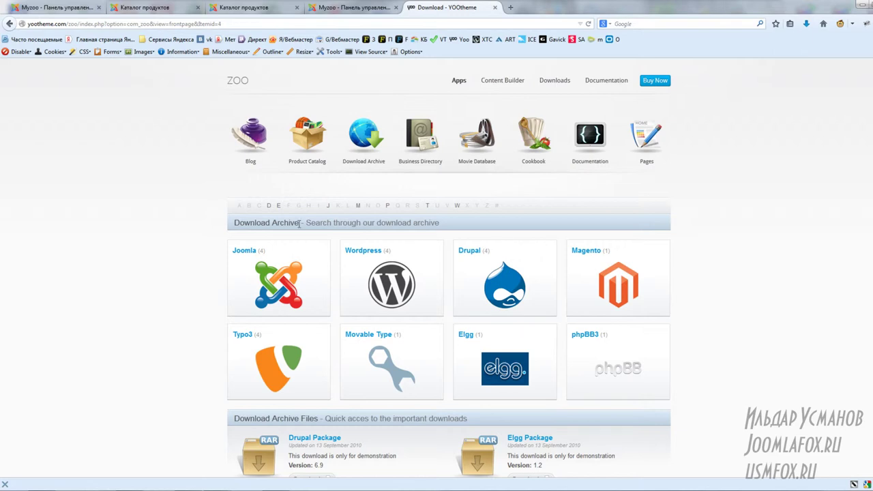
pyautogui.moveTo(300, 224); pyautogui.dragTo(235, 224)
pyautogui.hotkey('ctrl', 'c')
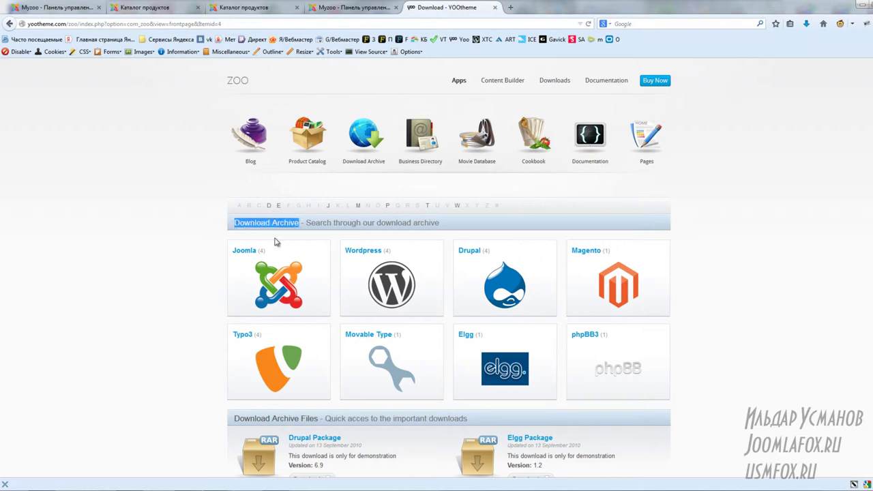
pyautogui.click(328, 8)
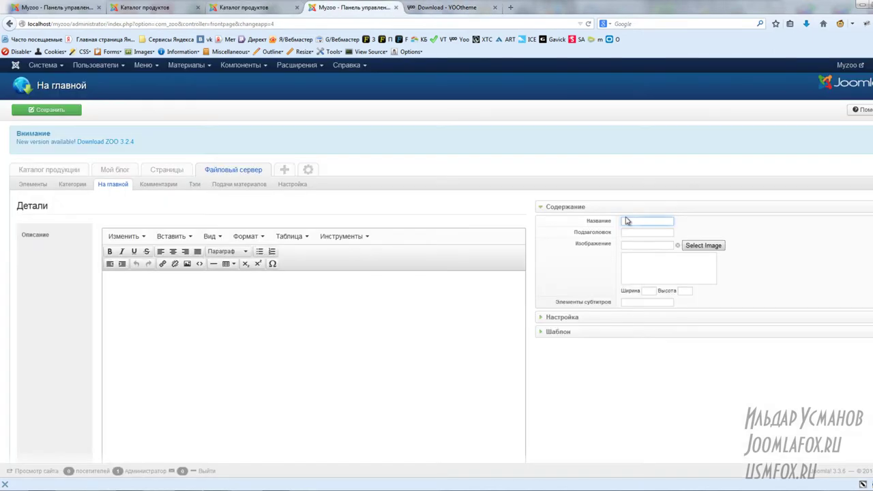
pyautogui.hotkey('ctrl', 'v')
# Copy "Search through our download archive" from the demo page heading into the frontpage subtitle (Подзаголовок)
pyautogui.click(445, 8)
pyautogui.moveTo(444, 228); pyautogui.dragTo(308, 228)
pyautogui.hotkey('ctrl', 'c')
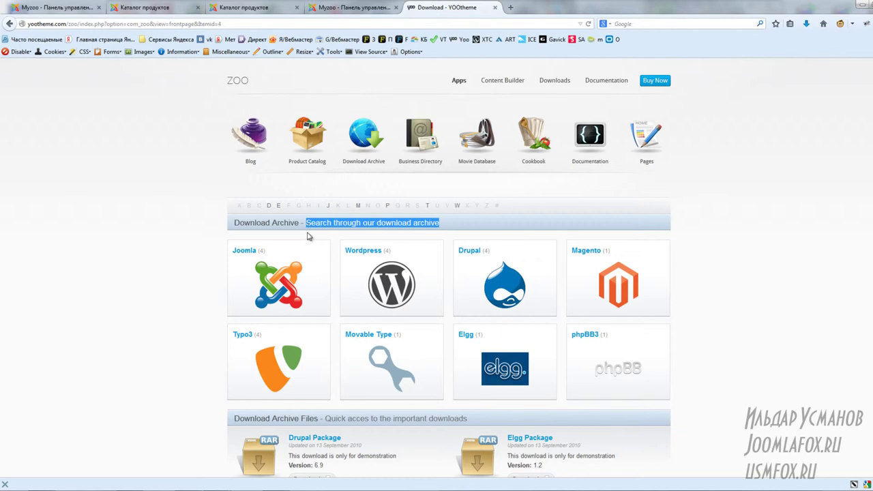
pyautogui.click(361, 7)
pyautogui.click(648, 233)
pyautogui.hotkey('ctrl', 'v')
# Copy "Quick acces to the important downloads" from the demo's files heading into the frontpage items subtitle (Элементы субтитров)
pyautogui.click(257, 7)
pyautogui.scroll(-3, 380, 279)
pyautogui.scroll(3, 380, 279)
pyautogui.click(355, 7)
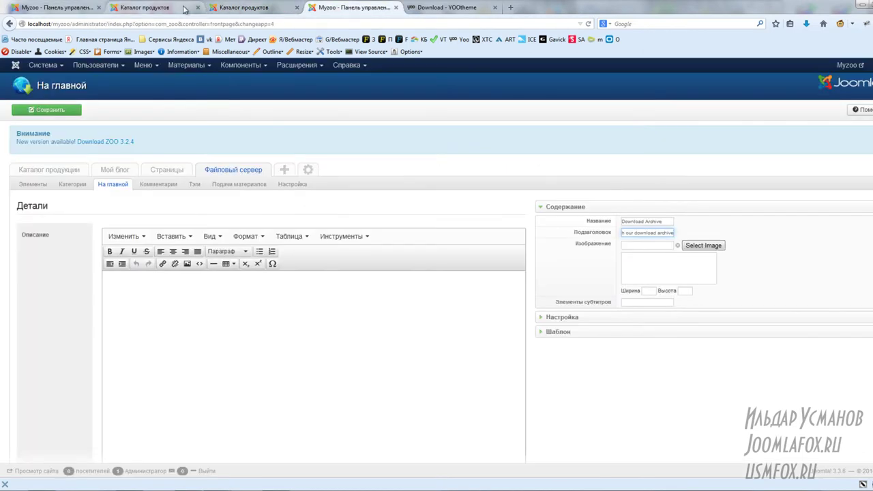
pyautogui.click(447, 7)
pyautogui.scroll(-1, 503, 370)
pyautogui.scroll(-3, 504, 370)
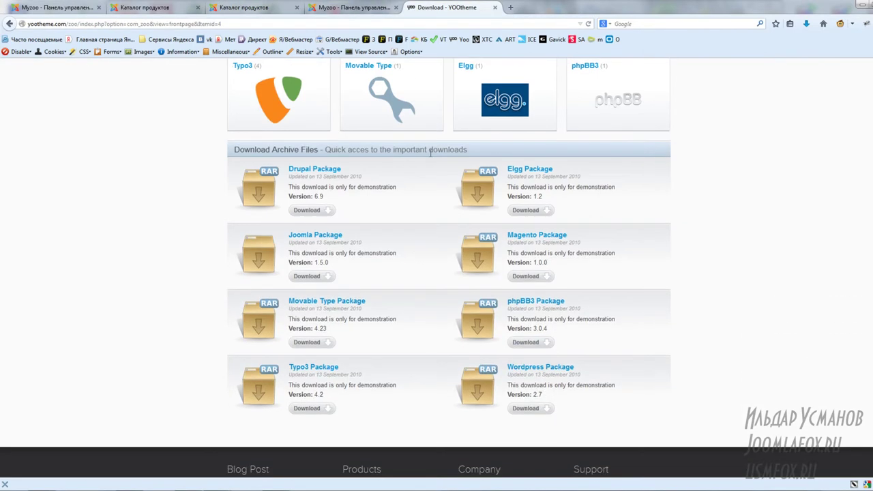
pyautogui.moveTo(476, 158); pyautogui.dragTo(332, 159)
pyautogui.hotkey('ctrl', 'c')
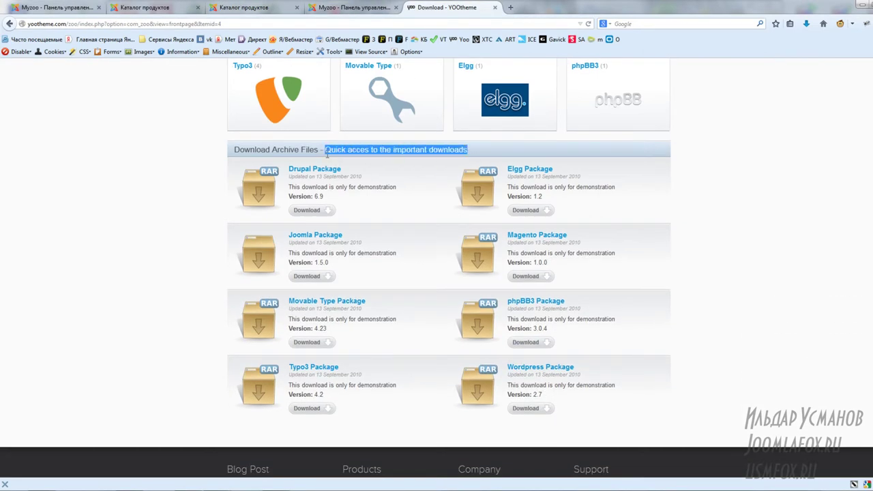
pyautogui.click(355, 7)
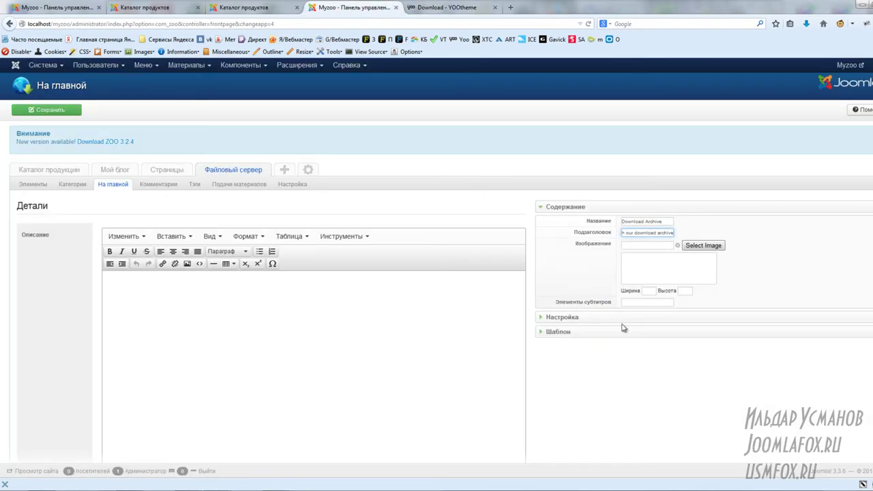
pyautogui.click(640, 302)
pyautogui.hotkey('ctrl', 'v')
pyautogui.click(657, 278)
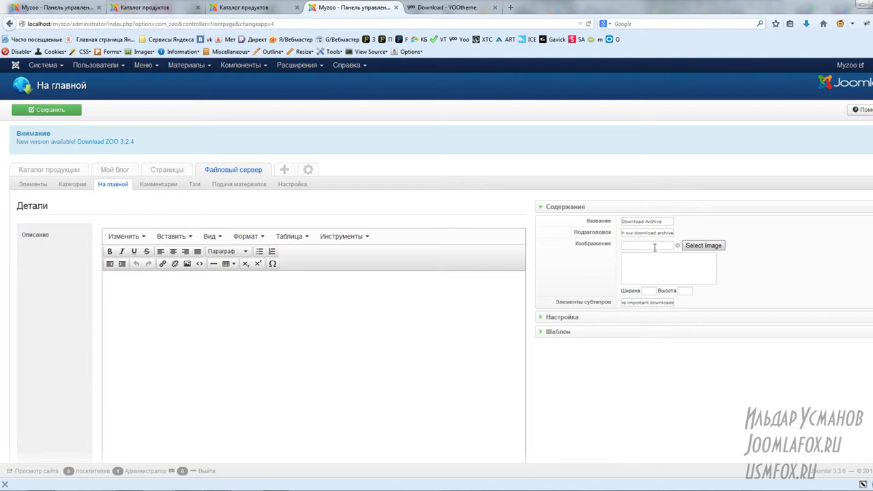
# Check the demo Download Archive frontpage for a header image and save the Файловый сервер frontpage settings
pyautogui.click(235, 8)
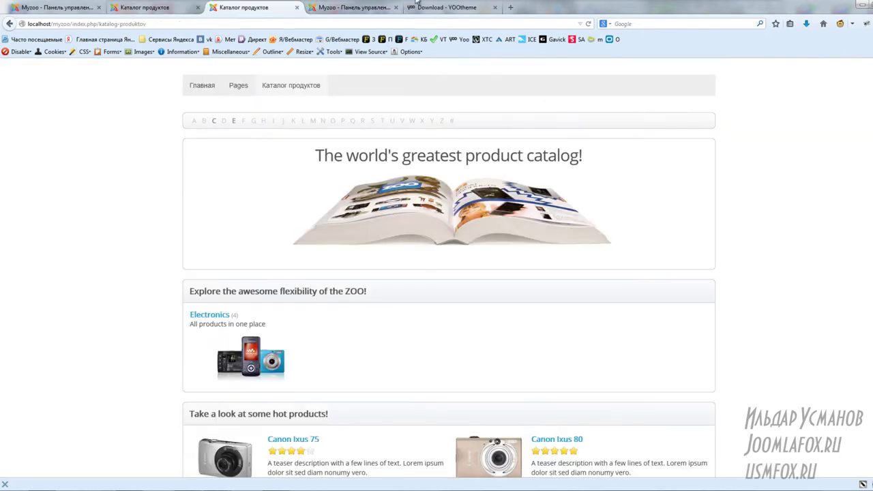
pyautogui.click(447, 7)
pyautogui.scroll(5, 462, 202)
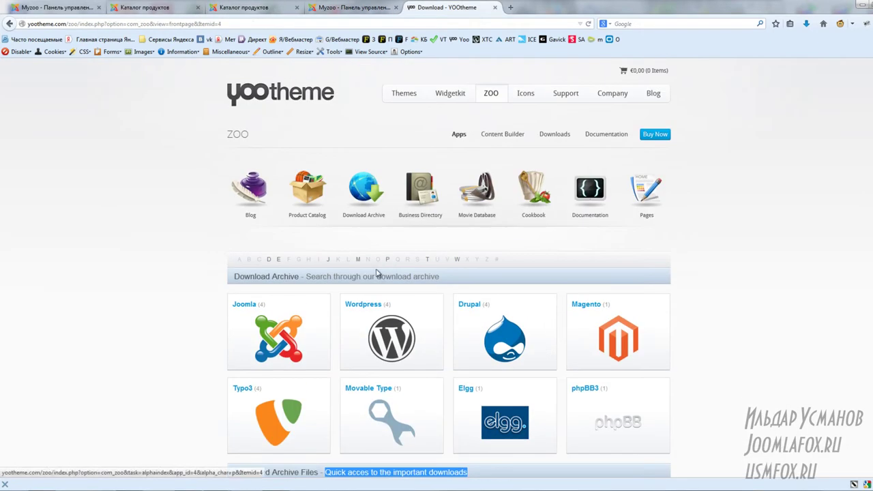
pyautogui.moveTo(313, 326); pyautogui.dragTo(400, 326)
pyautogui.click(696, 318)
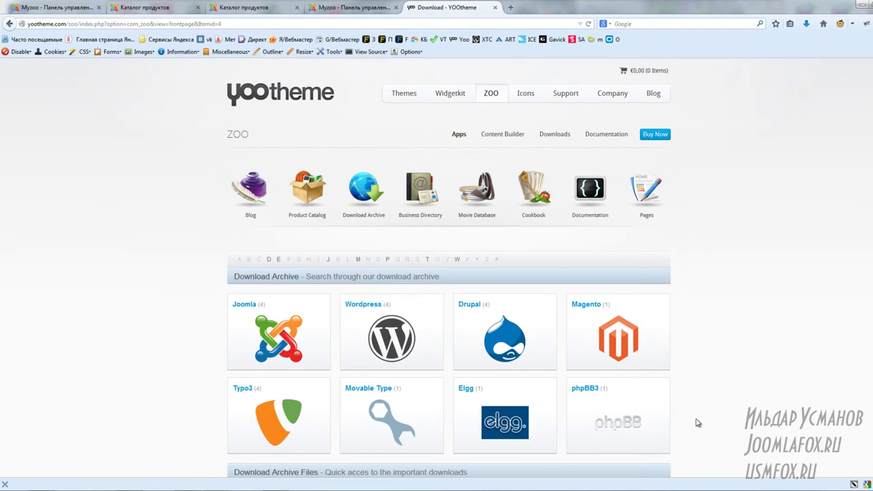
pyautogui.click(344, 9)
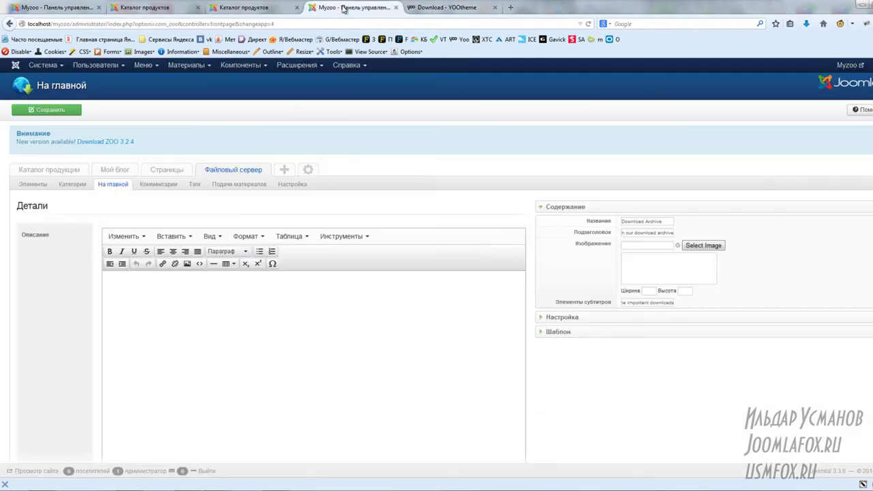
pyautogui.click(66, 113)
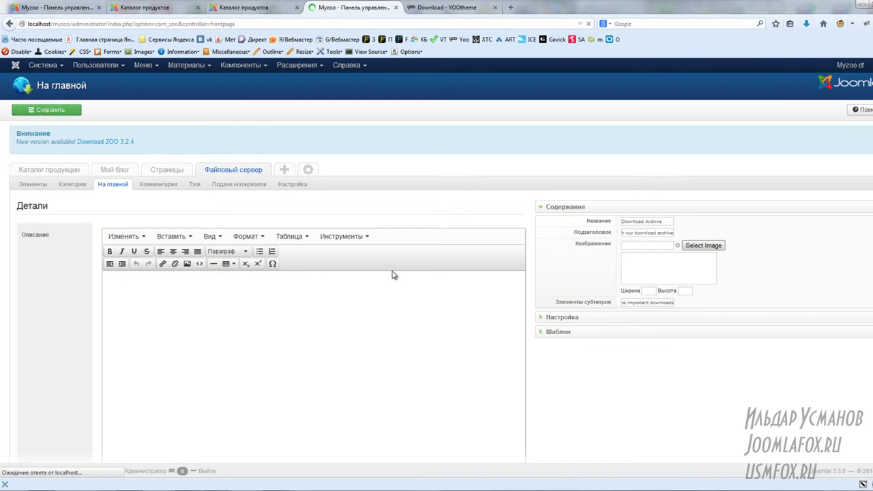
# Create a new Main Menu item with the ZOO frontpage menu item type
pyautogui.click(153, 69)
pyautogui.moveTo(164, 104)
pyautogui.click(226, 107)
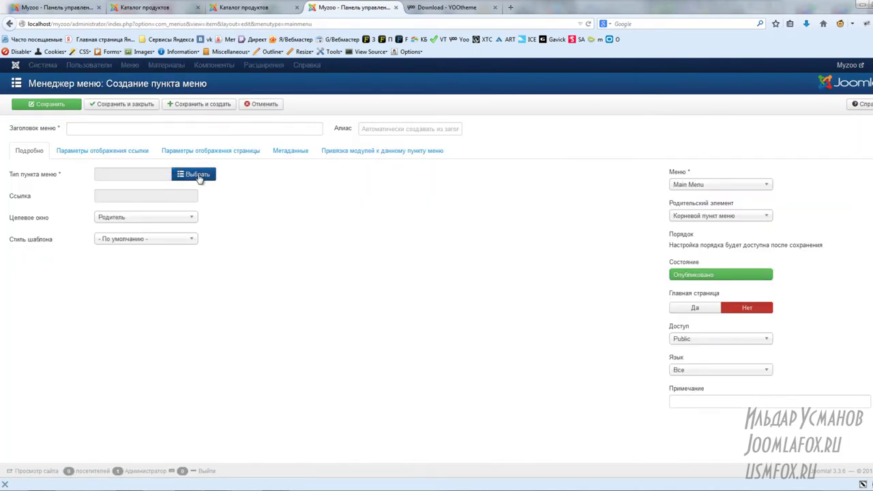
pyautogui.click(198, 175)
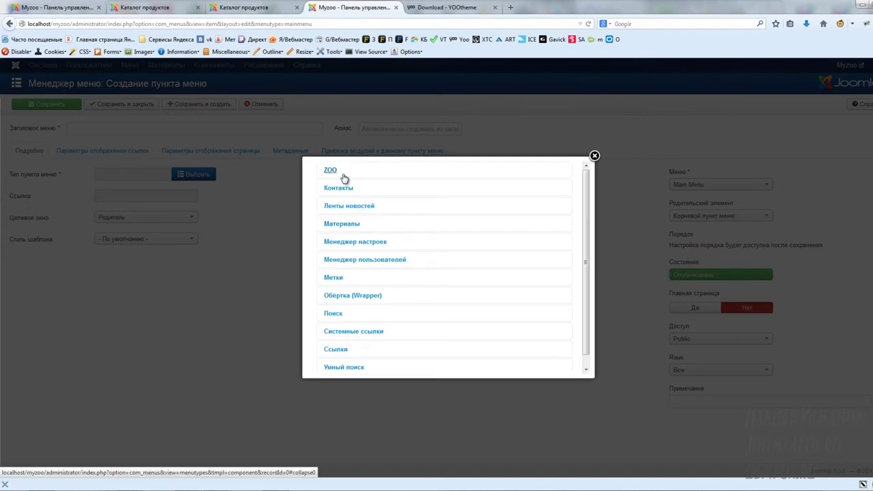
pyautogui.click(344, 176)
pyautogui.click(348, 209)
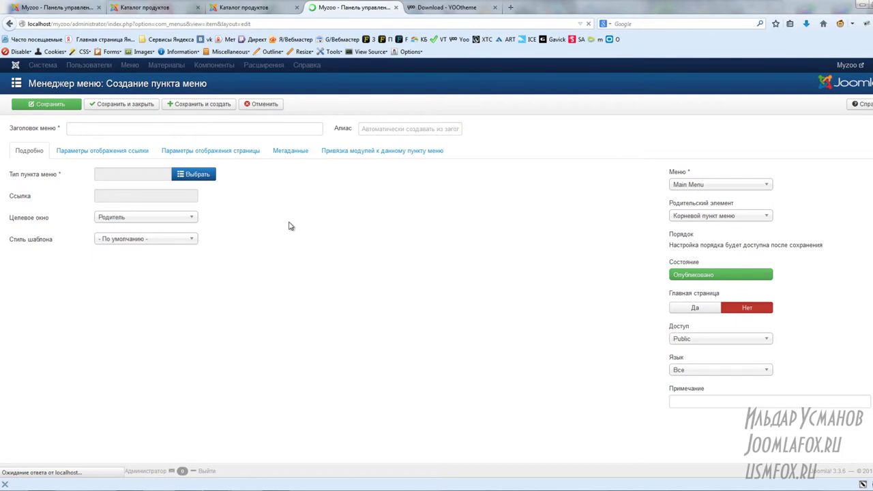
# Assign the Файловый сервер application to the menu item, title it "Файловый сервер", and save and close it
pyautogui.click(83, 156)
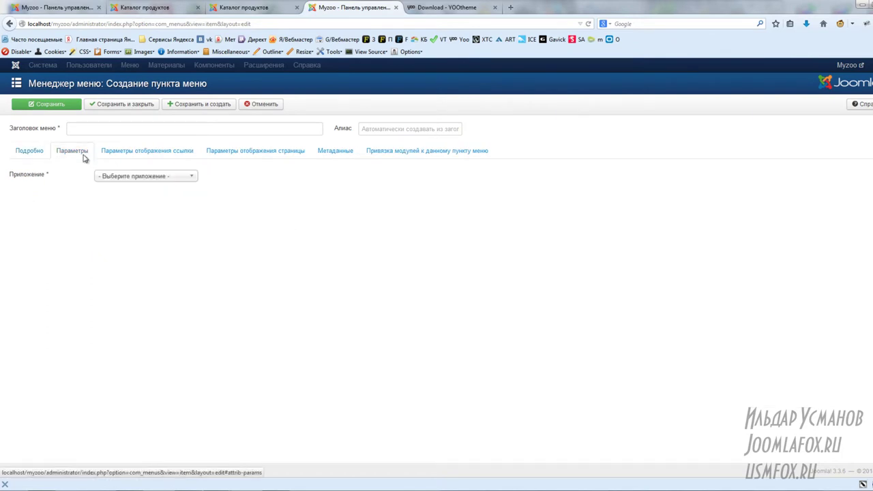
pyautogui.click(141, 176)
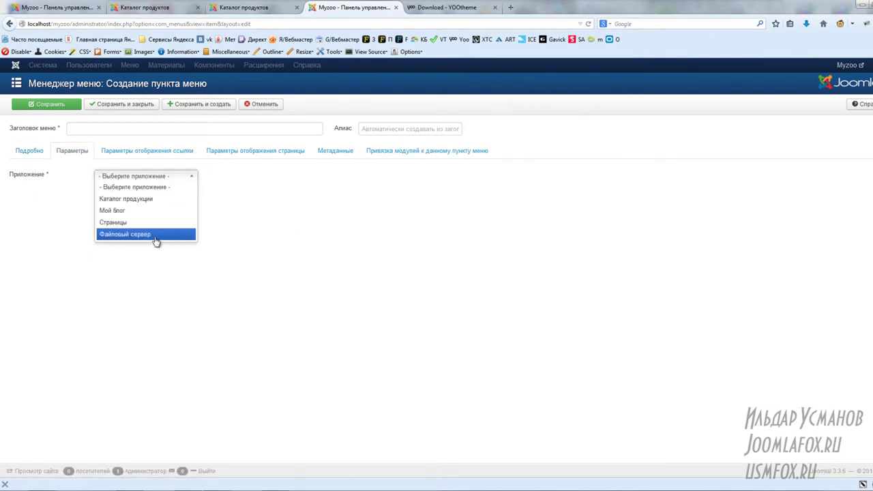
pyautogui.click(156, 234)
pyautogui.click(101, 130)
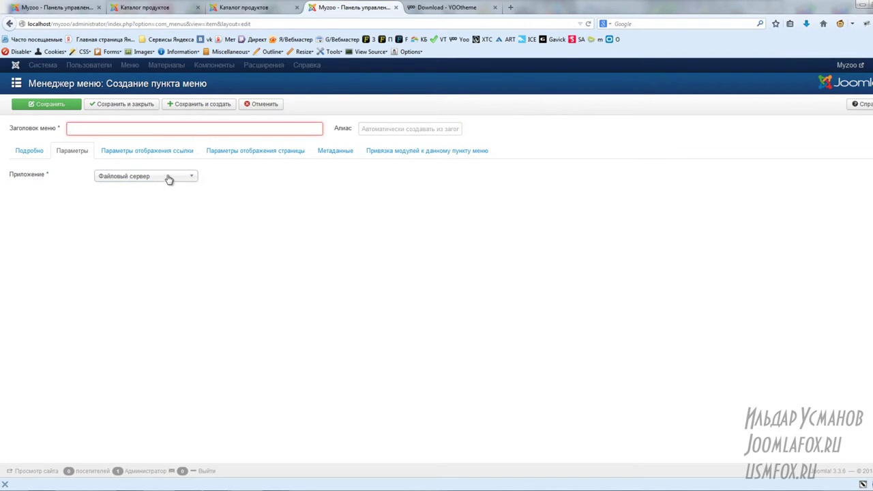
pyautogui.write('Файловый сервер')
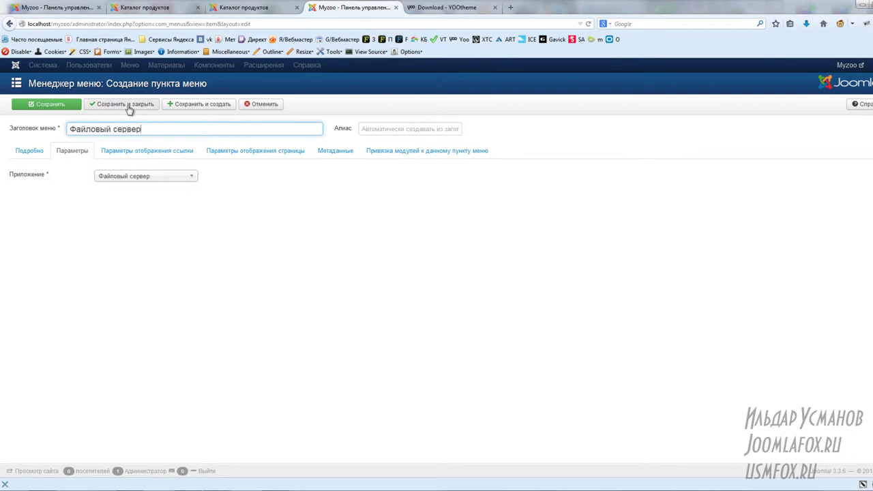
pyautogui.click(127, 104)
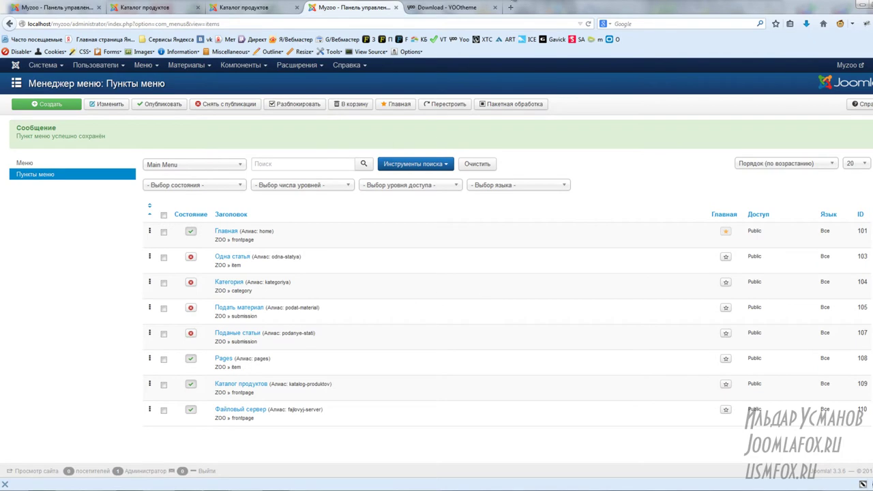
# Reload the site in the browser and view the Файловый сервер page from its main menu
pyautogui.click(243, 8)
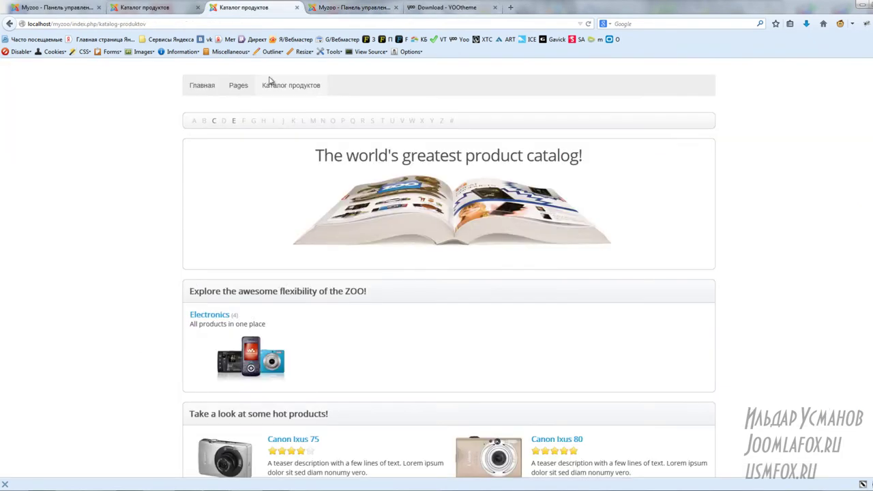
pyautogui.click(588, 25)
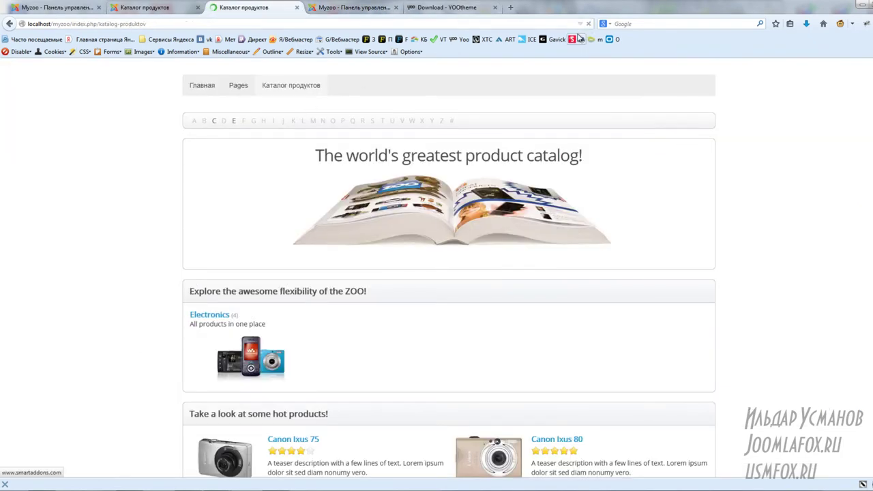
pyautogui.click(365, 87)
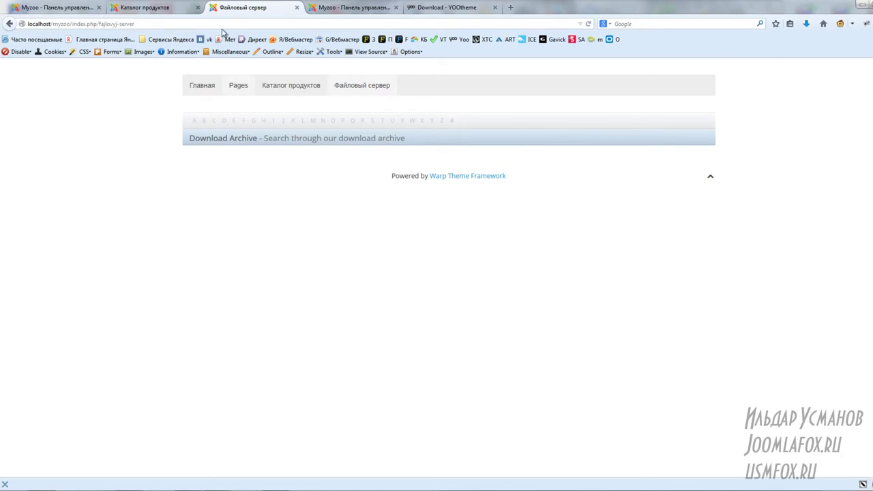
# Start a new category in the Файловый сервер application, titled "Joomla" and set as published
pyautogui.click(346, 8)
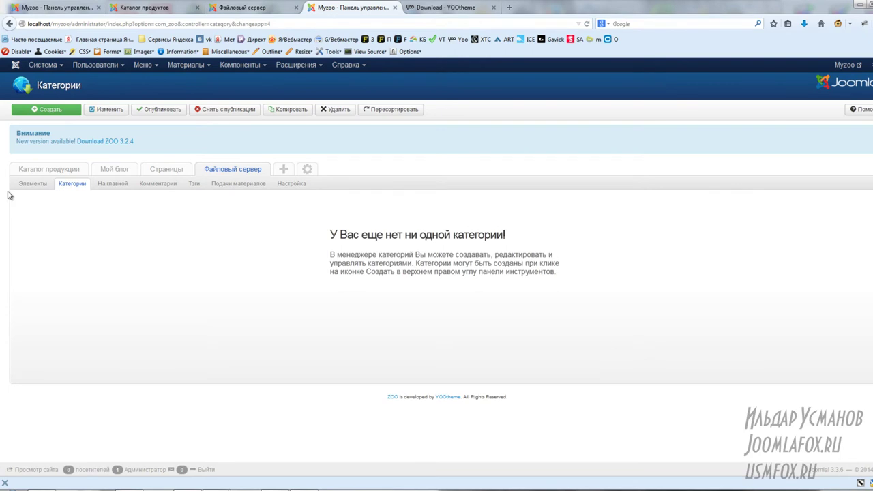
pyautogui.click(62, 115)
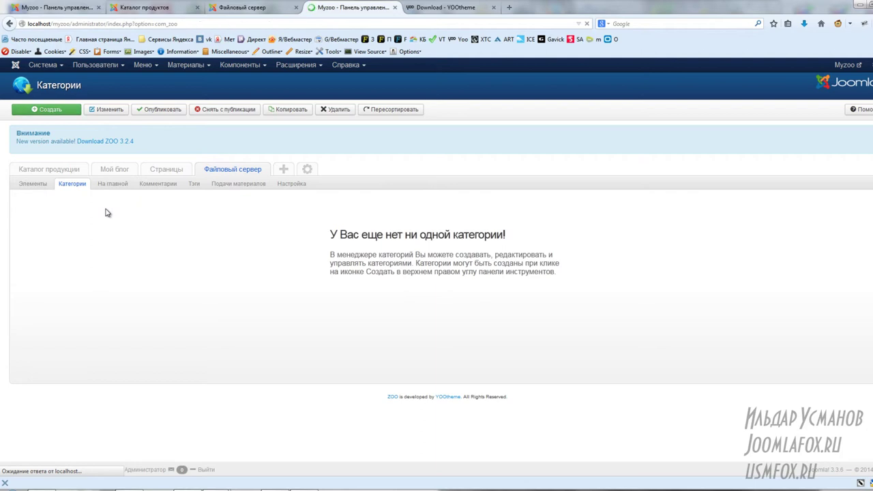
pyautogui.click(178, 235)
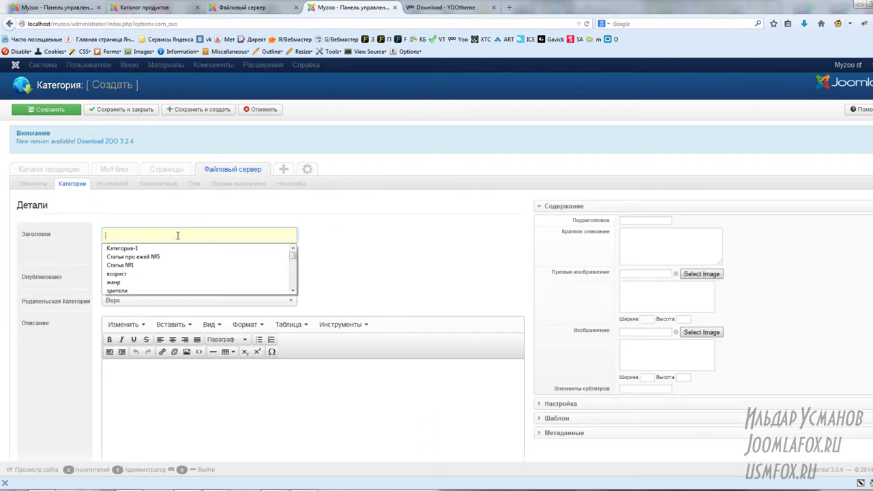
pyautogui.write('J')
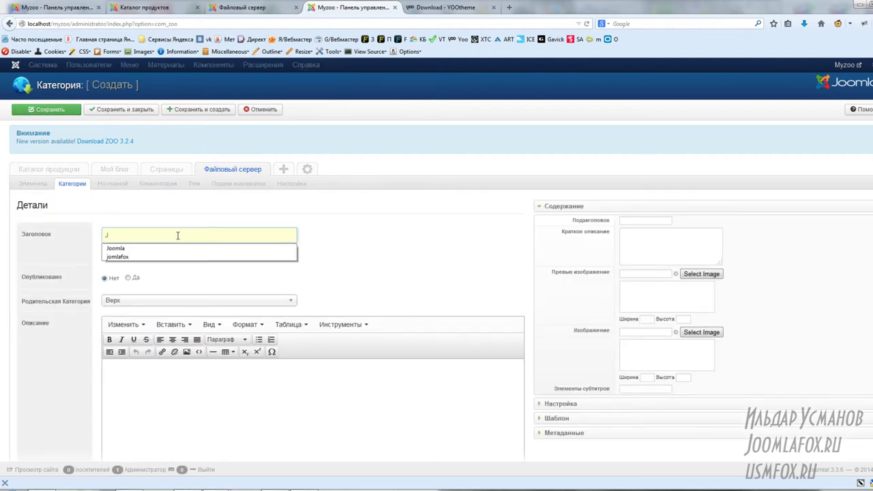
pyautogui.write('oo')
pyautogui.press('Down')
pyautogui.press('Return')
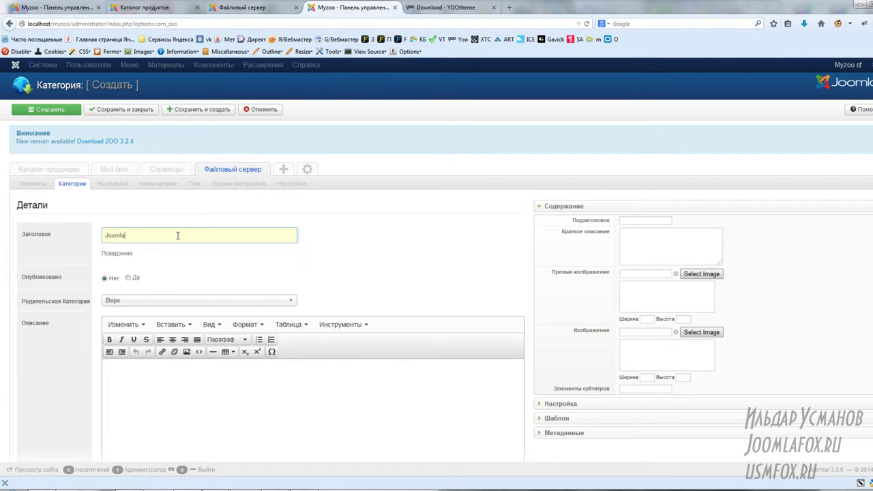
pyautogui.click(127, 279)
# Copy "Joomla Files" from the demo's Joomla category heading into the category subtitle (Подзаголовок)
pyautogui.click(658, 222)
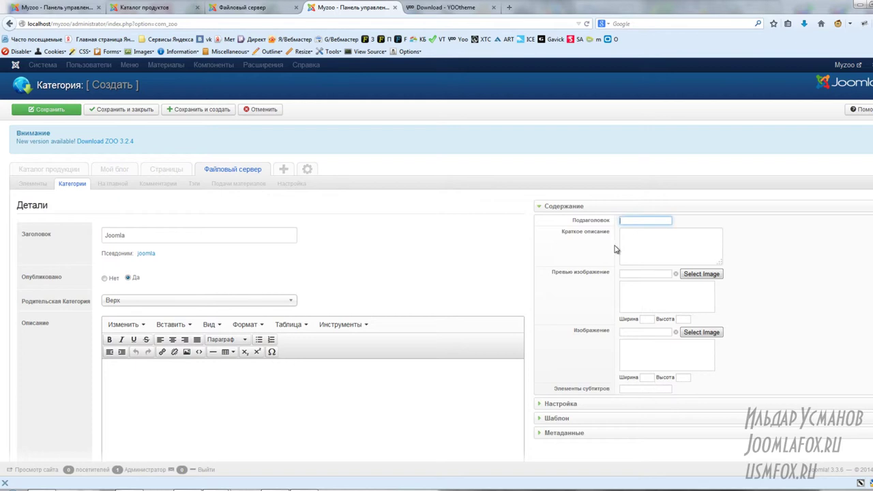
pyautogui.click(447, 9)
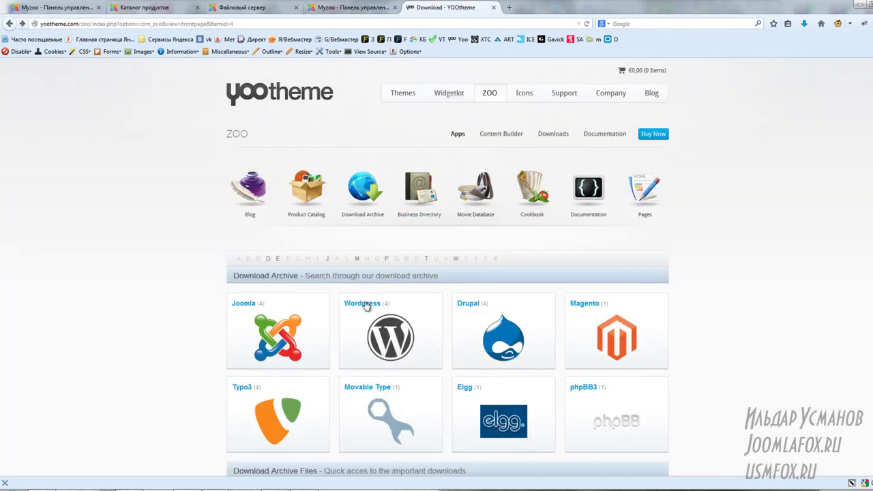
pyautogui.click(249, 303)
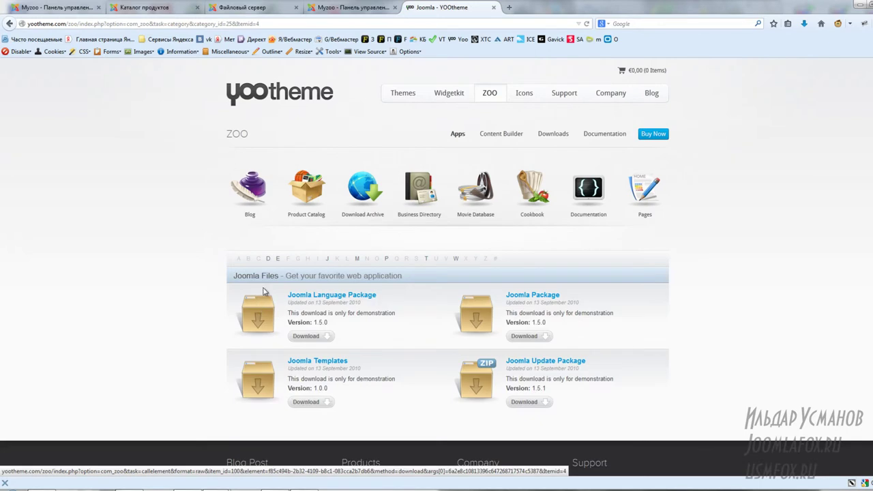
pyautogui.moveTo(280, 276); pyautogui.dragTo(233, 276)
pyautogui.hotkey('ctrl', 'c')
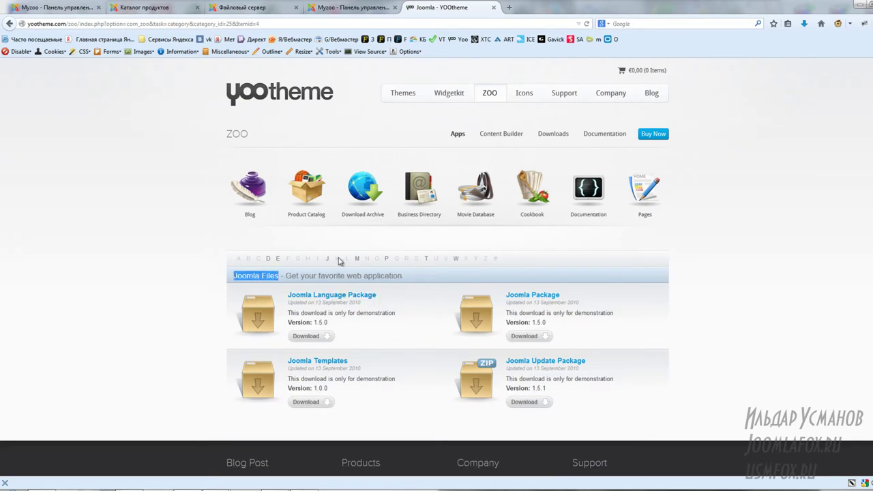
pyautogui.click(348, 8)
pyautogui.click(634, 221)
pyautogui.hotkey('ctrl', 'v')
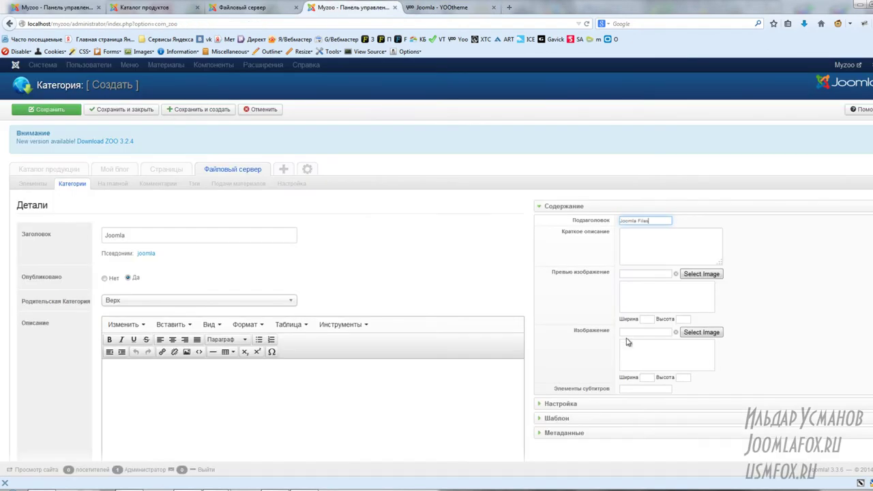
# Copy "Get your favorite web application" from the demo's Joomla category heading into the category's items subtitle (Элементы субтитров)
pyautogui.click(638, 389)
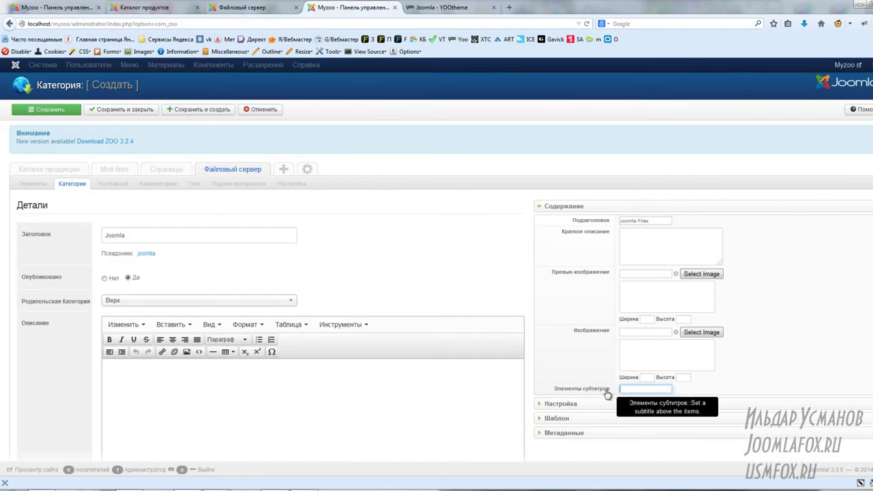
pyautogui.click(440, 7)
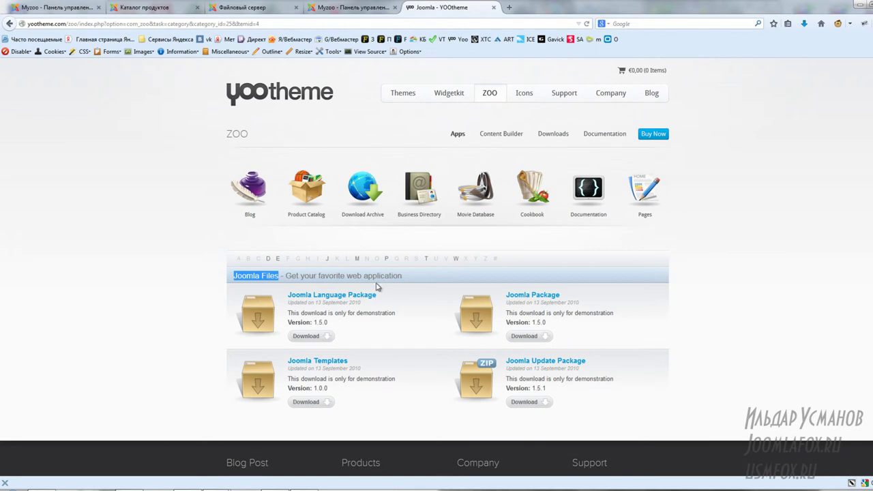
pyautogui.moveTo(403, 276); pyautogui.dragTo(285, 275)
pyautogui.hotkey('ctrl', 'c')
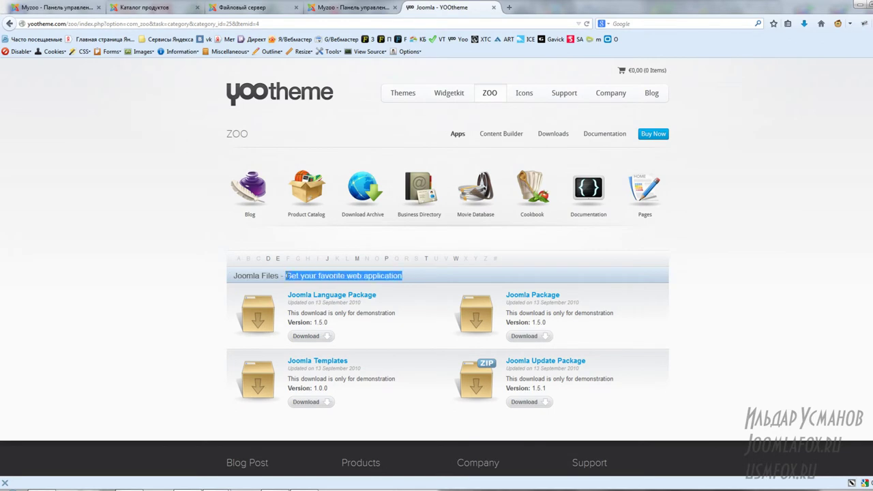
pyautogui.click(351, 7)
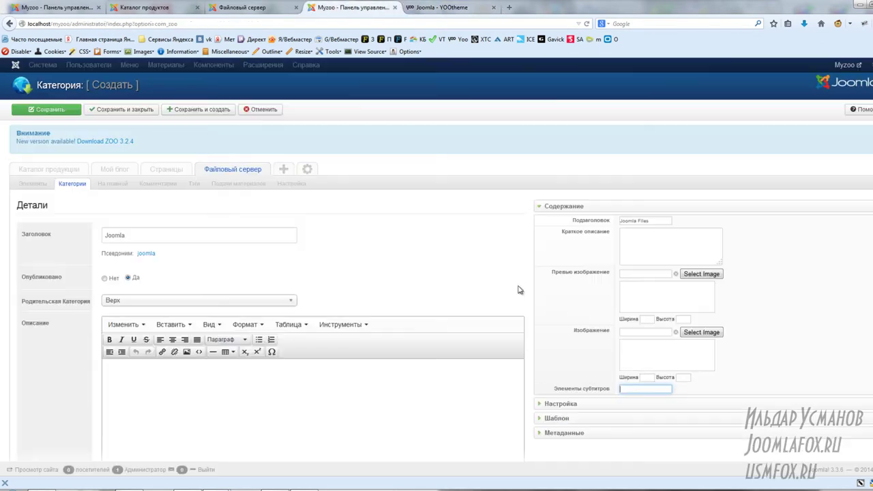
pyautogui.hotkey('ctrl', 'v')
pyautogui.scroll(-3, 378, 252)
pyautogui.scroll(3, 376, 245)
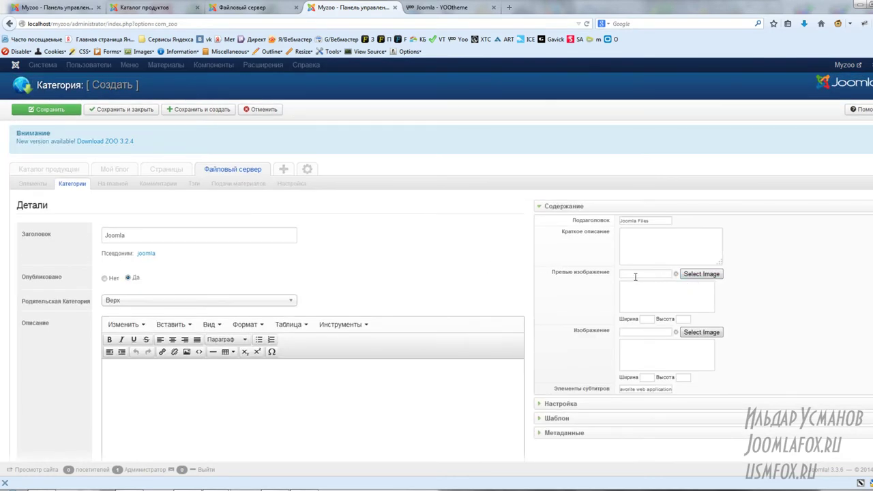
# Compare the site's Файловый сервер page with the category images on the demo's Download Archive frontpage
pyautogui.click(254, 9)
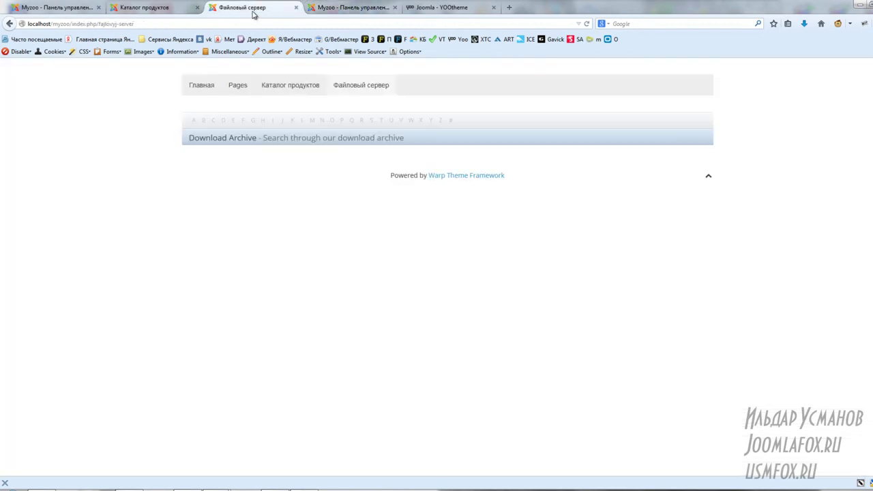
pyautogui.click(337, 10)
pyautogui.click(410, 7)
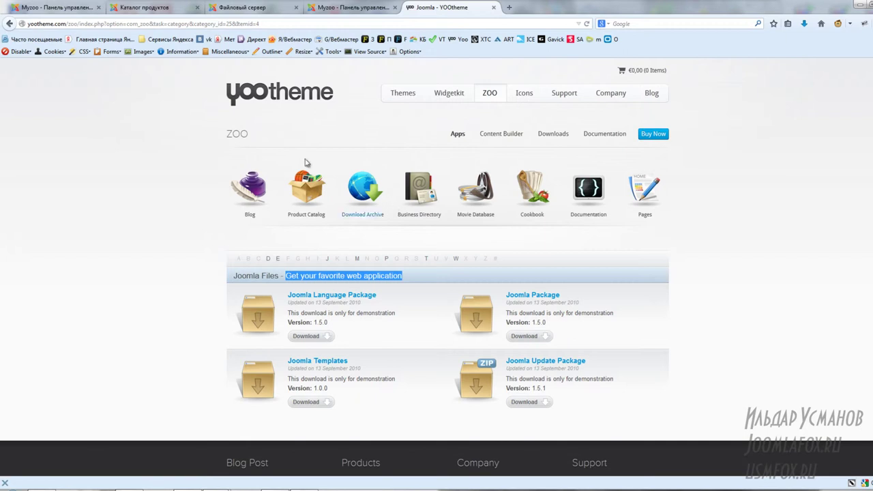
pyautogui.click(8, 24)
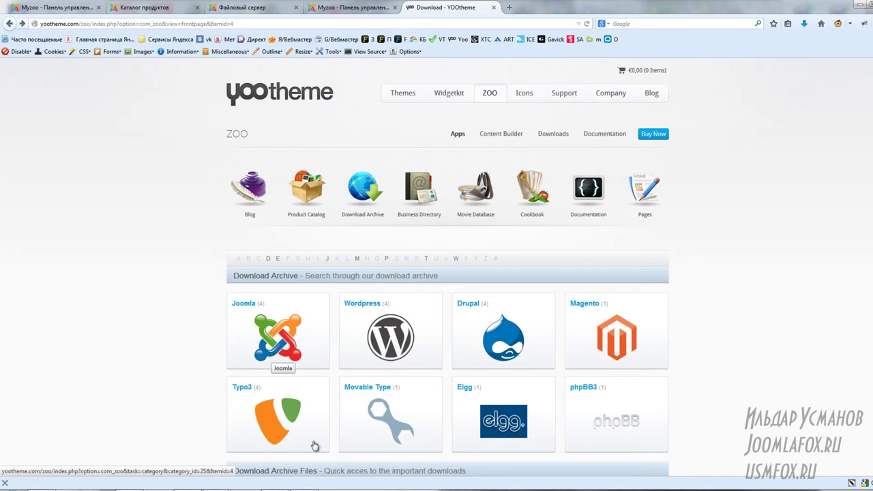
pyautogui.hotkey('ctrl', 'shift', 'Tab')
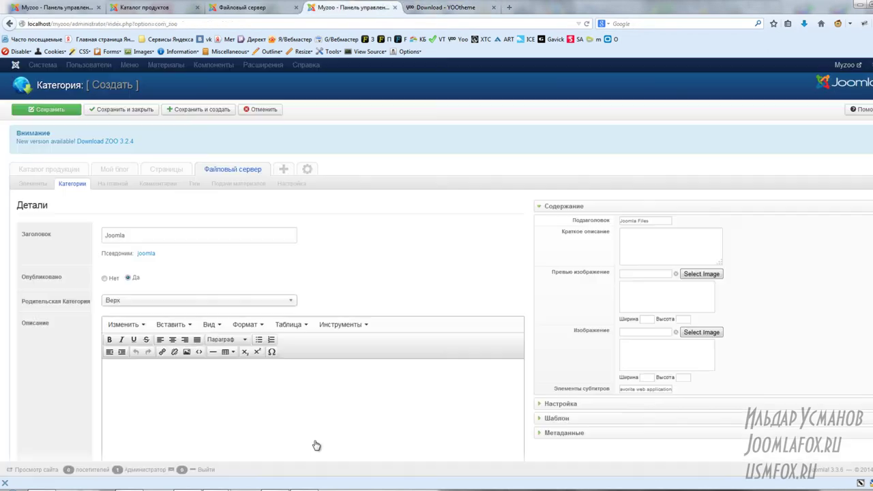
# Upload joomla_2ca89202cc9aaf645c6f47c9e2c821bb.png from the pages folder as the source for the Joomla category's preview image (Превью изображение)
pyautogui.click(693, 278)
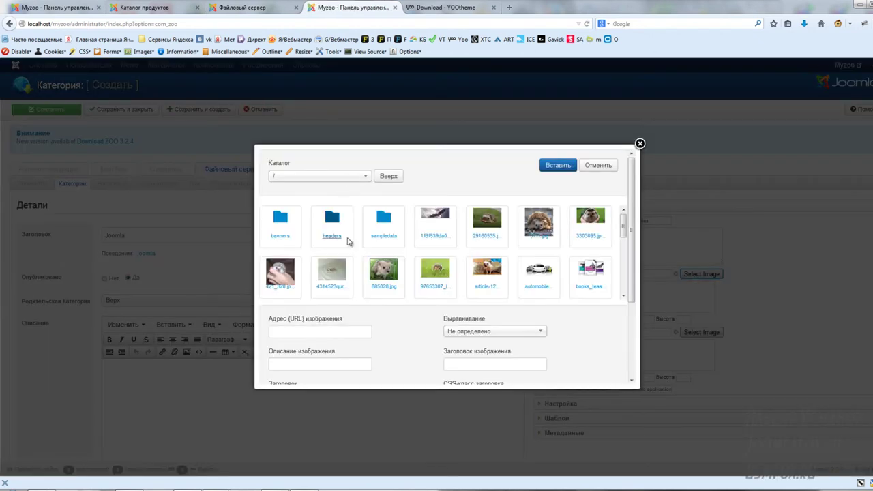
pyautogui.scroll(-2, 593, 228)
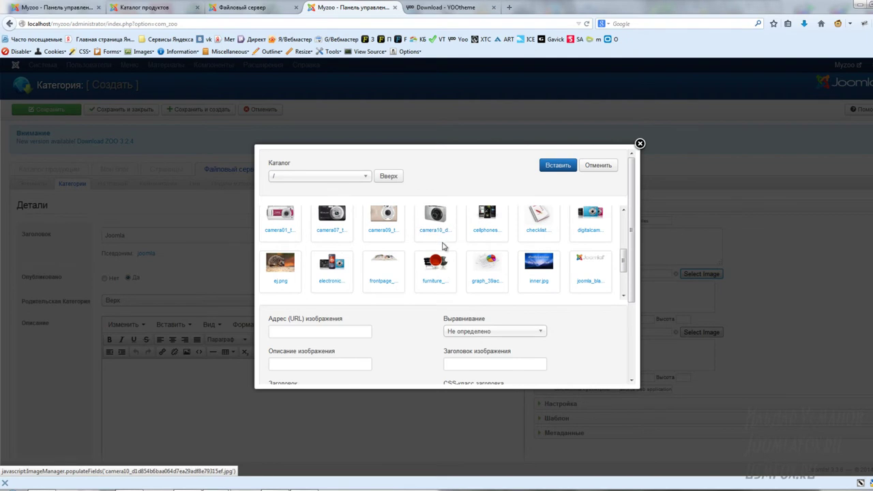
pyautogui.scroll(-2, 444, 249)
pyautogui.scroll(2, 593, 242)
pyautogui.scroll(-2, 577, 269)
pyautogui.scroll(1, 556, 272)
pyautogui.scroll(-3, 581, 353)
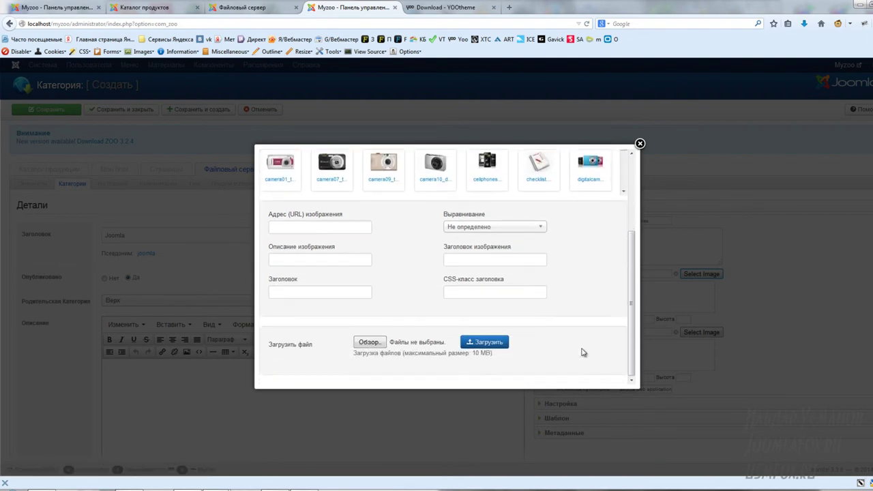
pyautogui.click(368, 343)
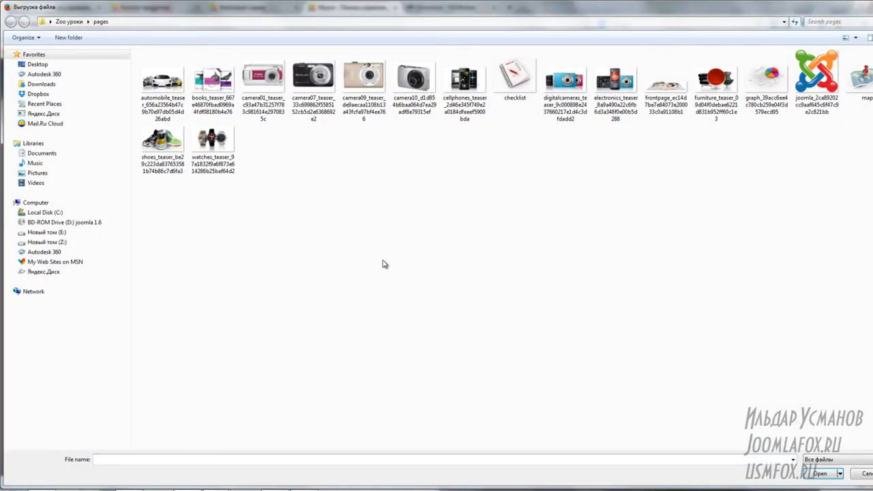
pyautogui.doubleClick(814, 87)
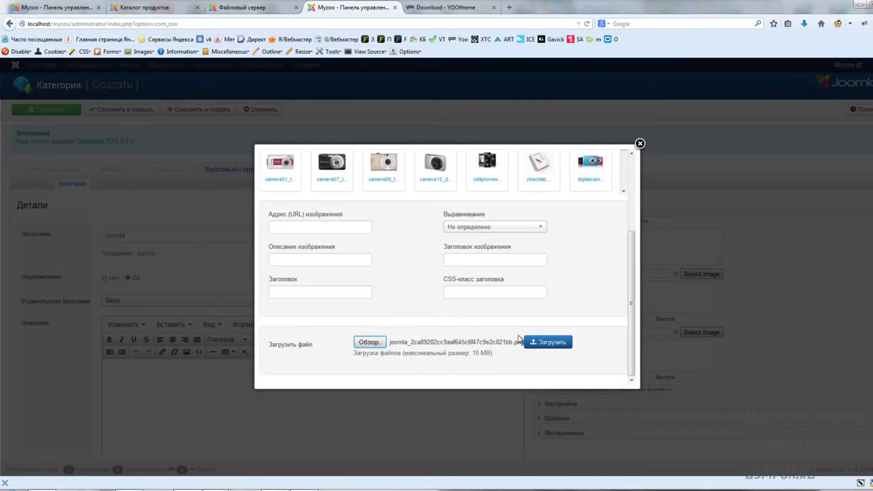
pyautogui.scroll(3, 531, 337)
pyautogui.scroll(-4, 556, 335)
pyautogui.click(548, 343)
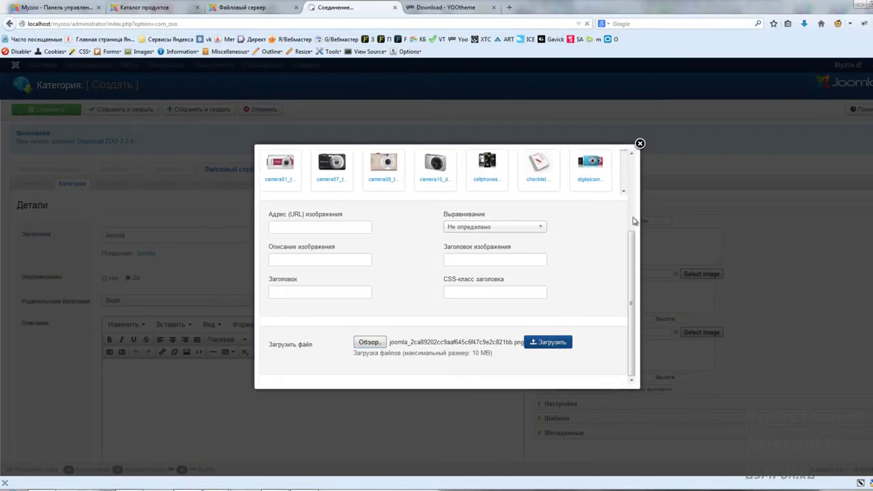
# Insert the uploaded Joomla logo as the category's preview image, then save and close the category
pyautogui.scroll(-2, 570, 260)
pyautogui.scroll(-3, 570, 258)
pyautogui.click(588, 256)
pyautogui.click(559, 202)
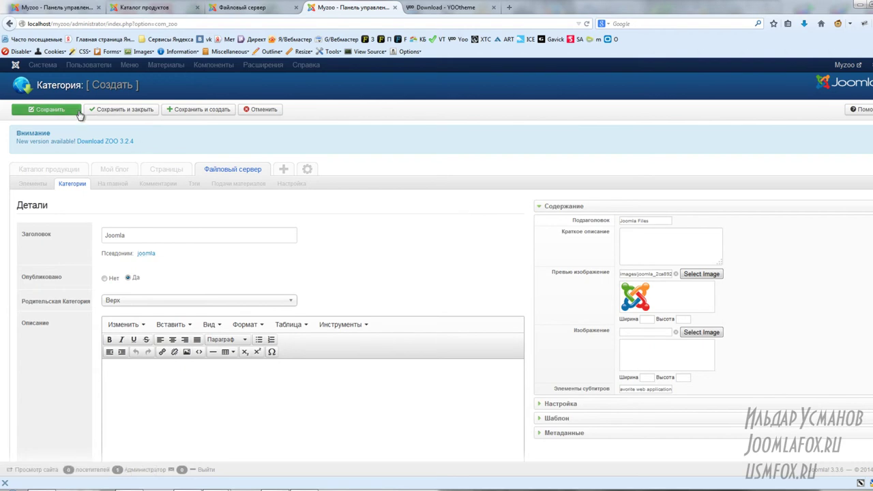
pyautogui.click(102, 111)
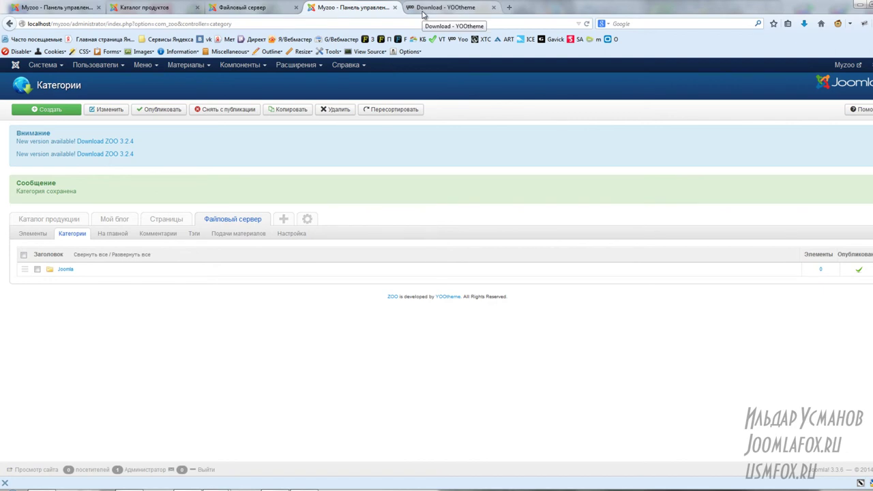
# Review the site's Файловый сервер page and the Joomla category box on the demo's Download Archive frontpage
pyautogui.click(235, 14)
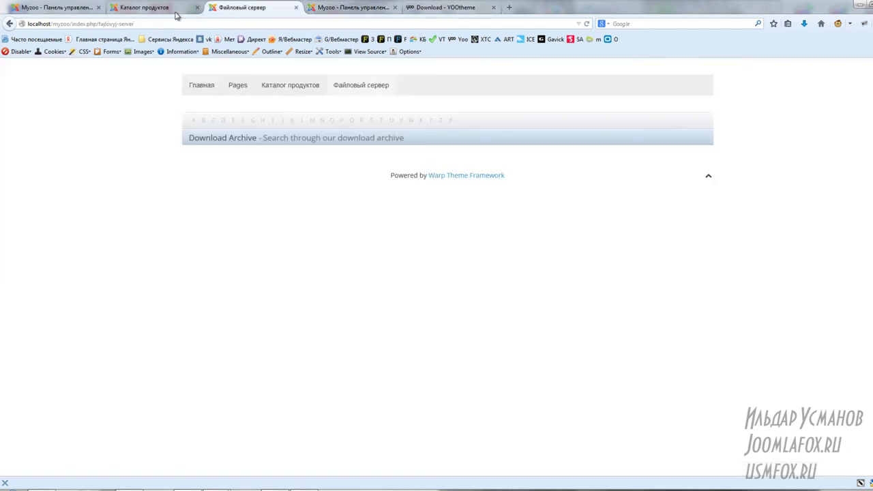
pyautogui.click(156, 14)
pyautogui.click(69, 7)
pyautogui.click(136, 6)
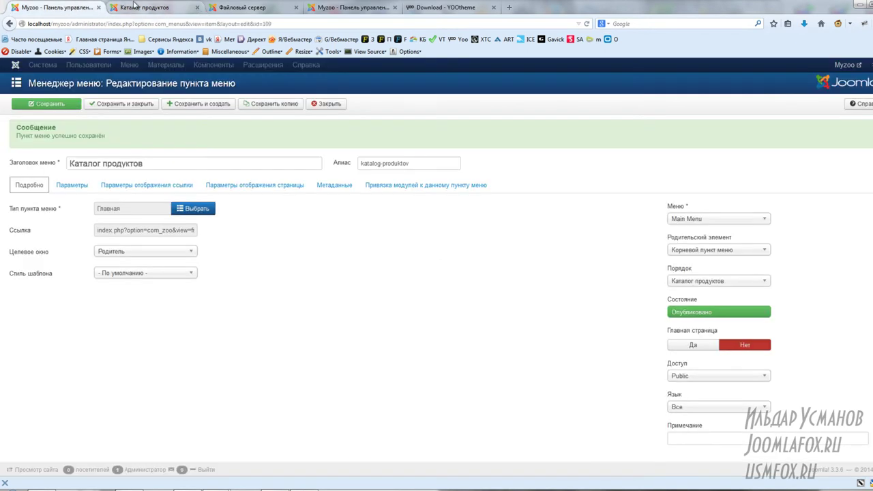
pyautogui.click(232, 7)
pyautogui.click(444, 7)
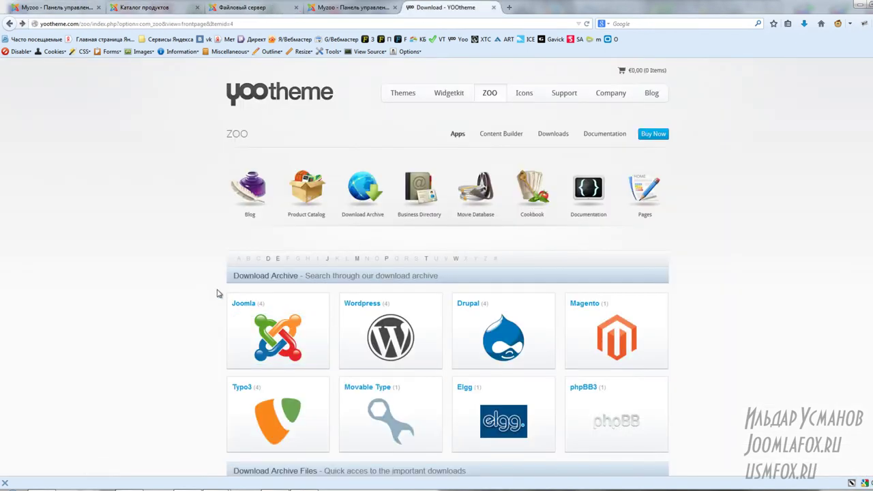
pyautogui.moveTo(224, 293); pyautogui.dragTo(334, 374)
pyautogui.press('Escape')
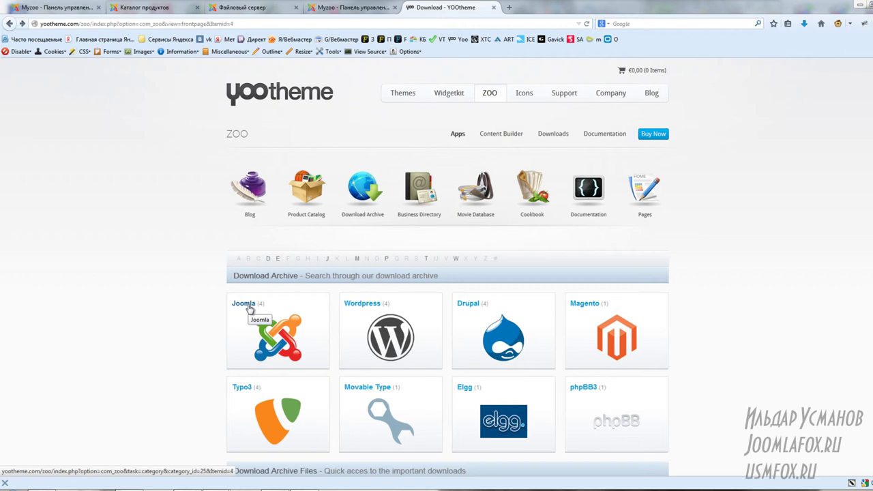
# Create a new File item among the elements of the Файловый сервер application, ready for its title
pyautogui.click(335, 8)
pyautogui.click(33, 233)
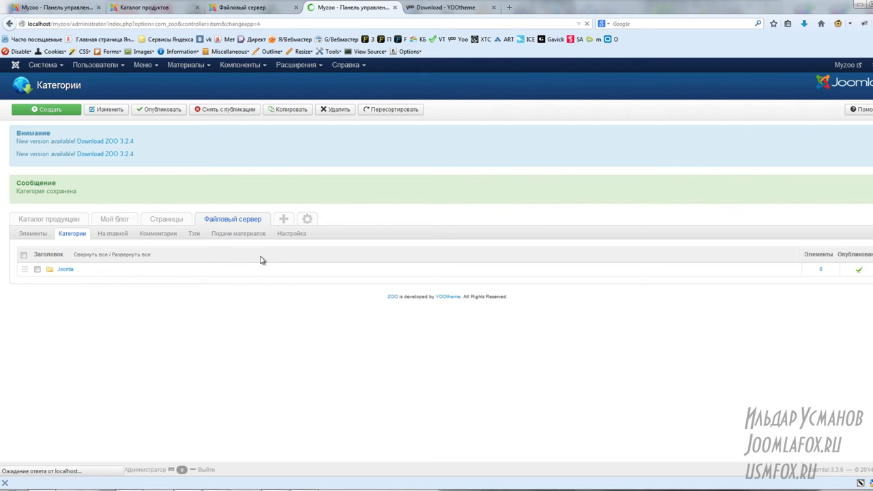
pyautogui.click(47, 112)
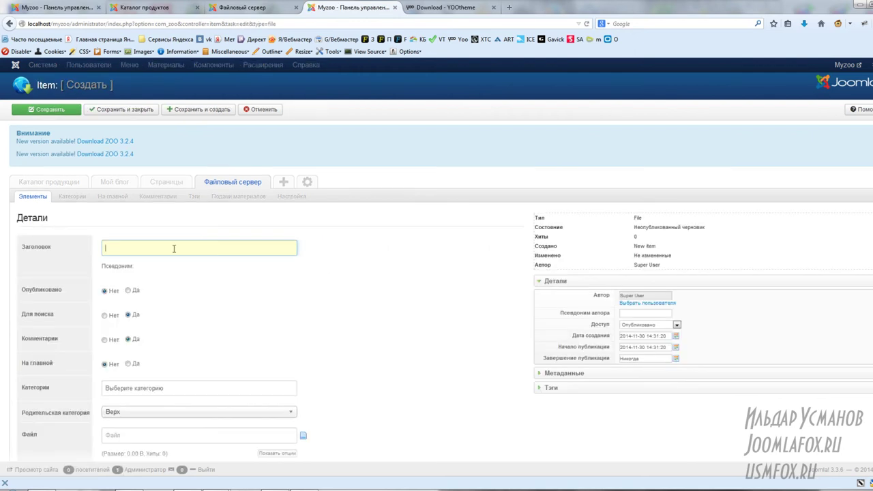
pyautogui.click(174, 250)
# Copy "Joomla Language Package" from the demo's Joomla category into the item's title and set the item as published
pyautogui.click(447, 8)
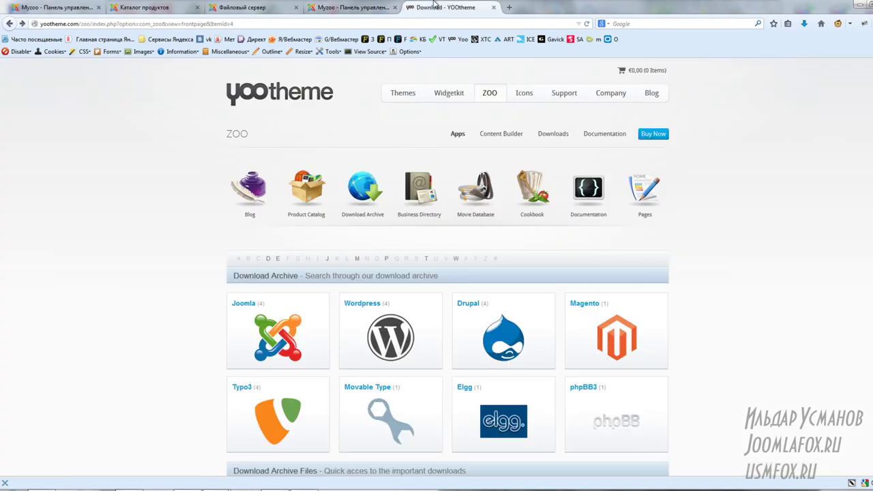
pyautogui.click(244, 313)
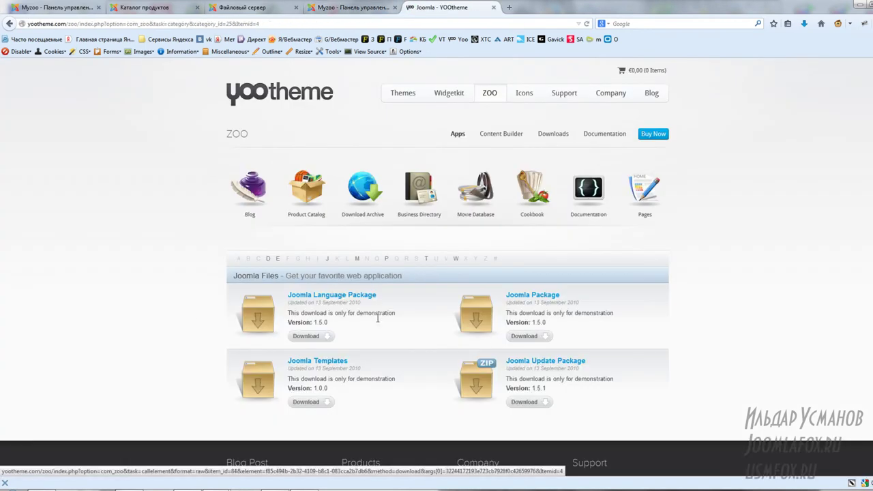
pyautogui.moveTo(383, 299); pyautogui.dragTo(287, 299)
pyautogui.hotkey('ctrl', 'c')
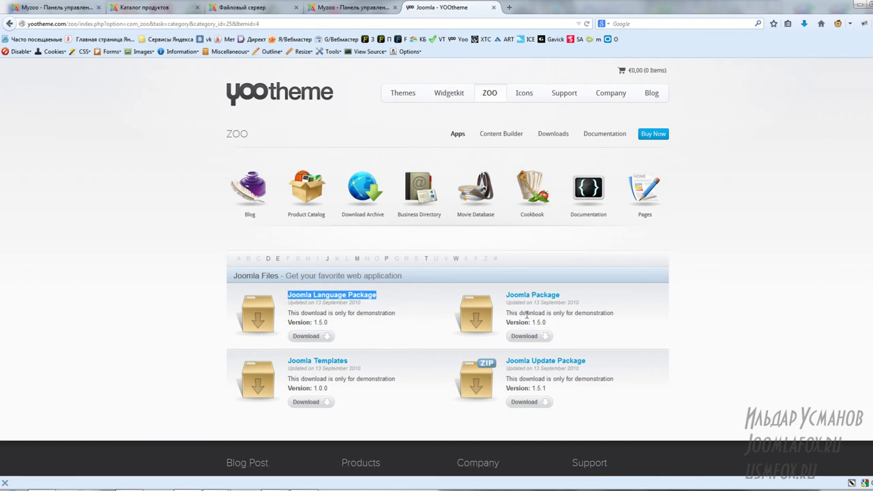
pyautogui.click(354, 6)
pyautogui.hotkey('ctrl', 'v')
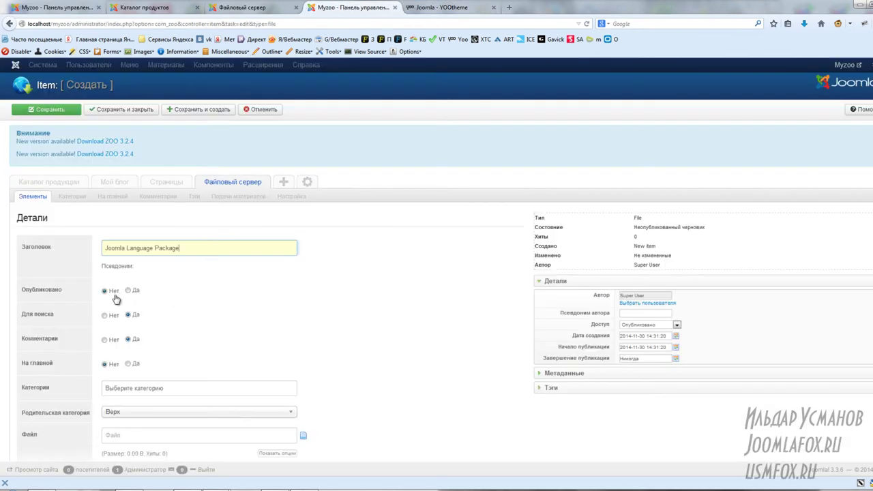
pyautogui.click(130, 291)
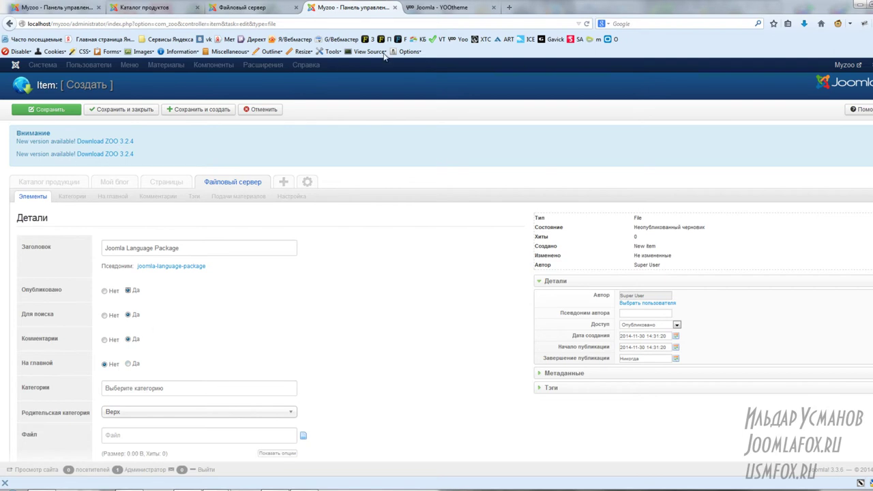
# Check the demo's Download Archive Files frontpage list, then enable На главной for the item and assign it to the Joomla category
pyautogui.click(418, 8)
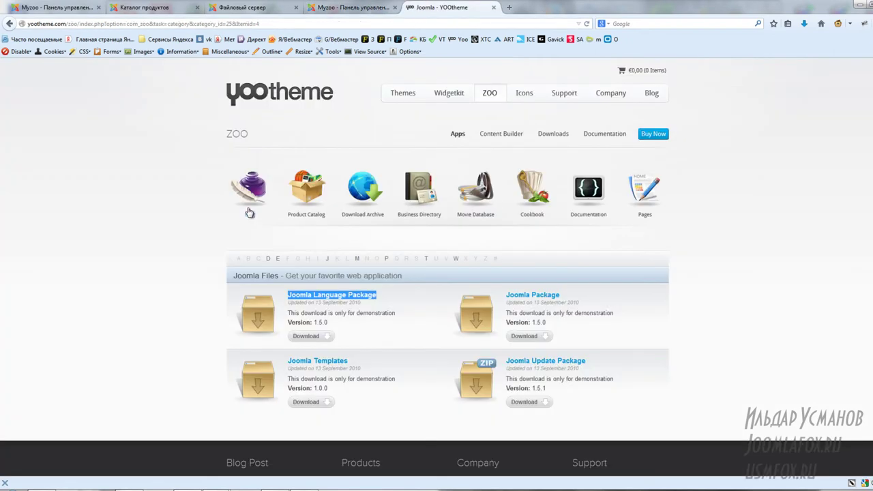
pyautogui.middleClick(382, 196)
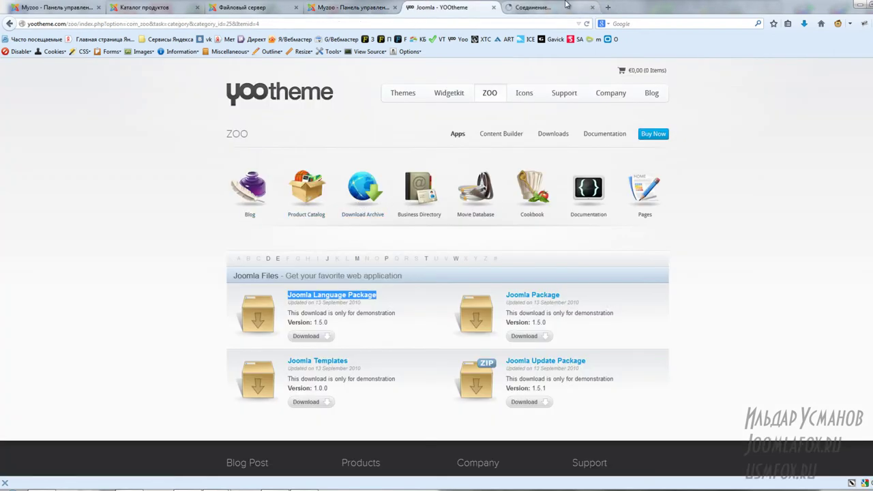
pyautogui.click(545, 7)
pyautogui.scroll(-5, 230, 272)
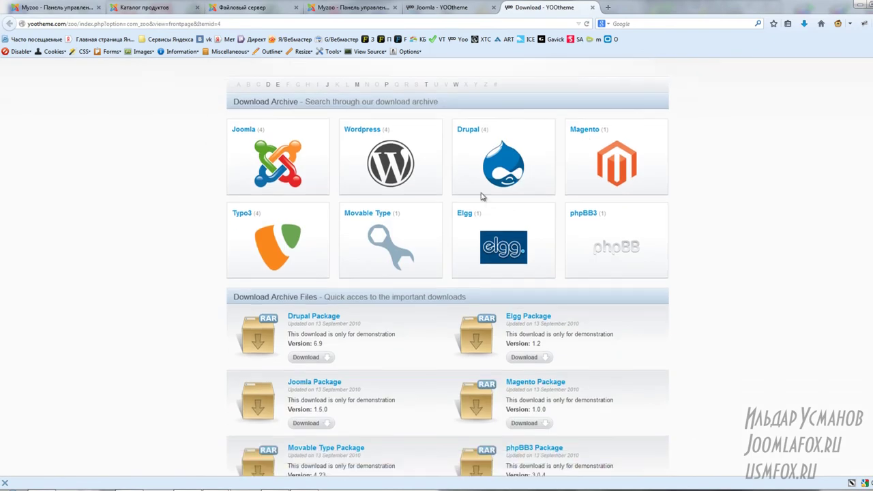
pyautogui.scroll(-1, 230, 272)
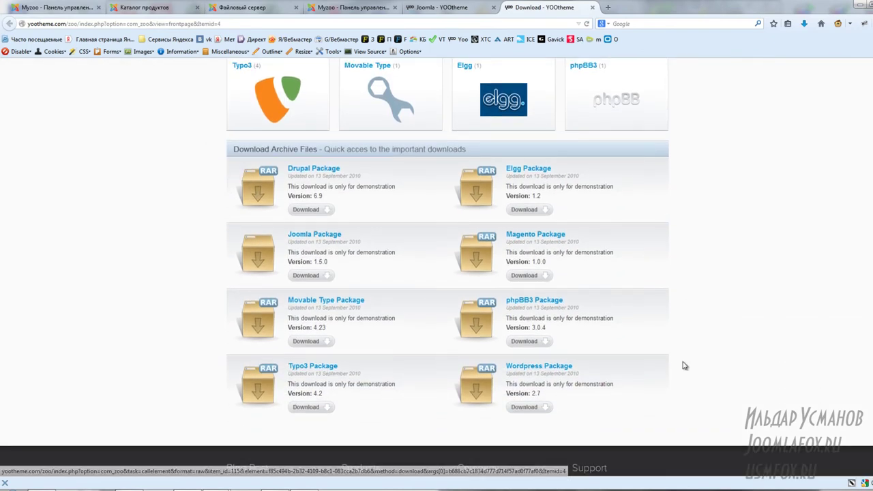
pyautogui.click(435, 8)
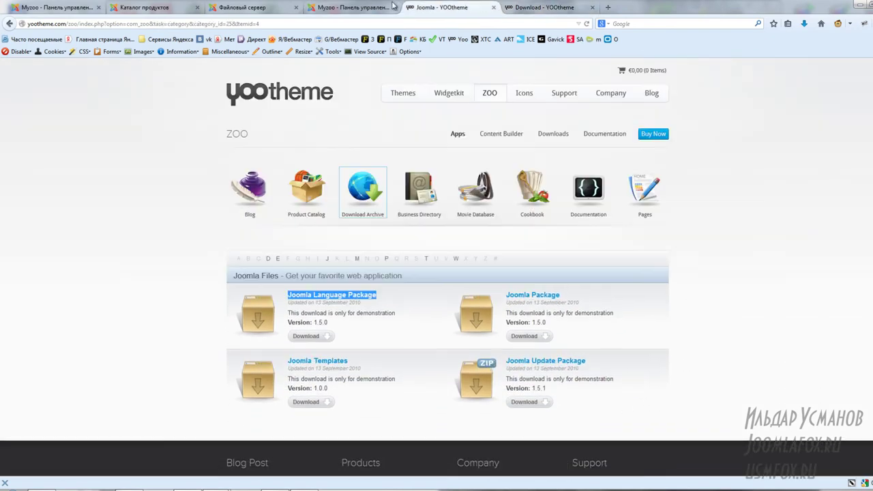
pyautogui.click(346, 6)
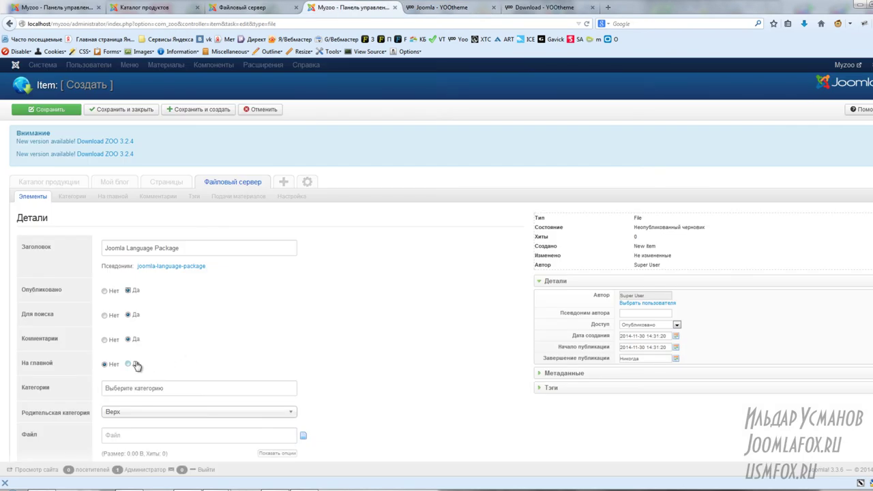
pyautogui.click(221, 390)
pyautogui.click(211, 414)
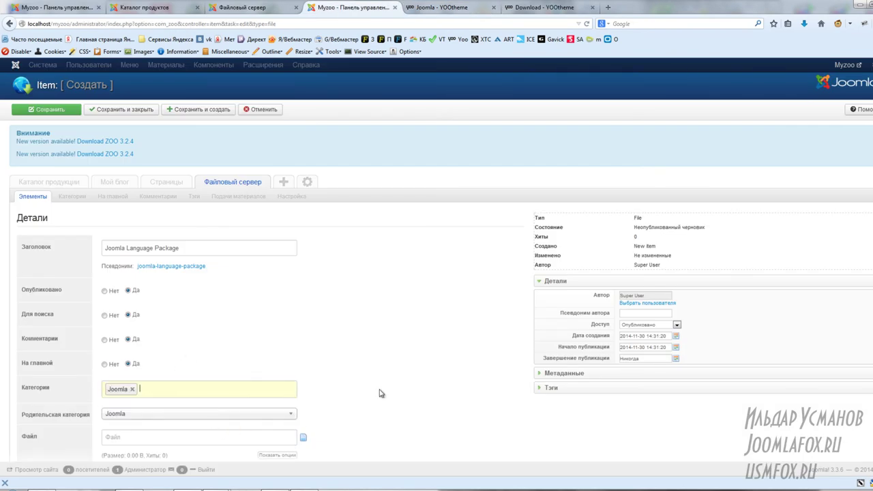
# Choose images/outer.jpg as the item's downloadable file (Файл)
pyautogui.scroll(-5, 410, 378)
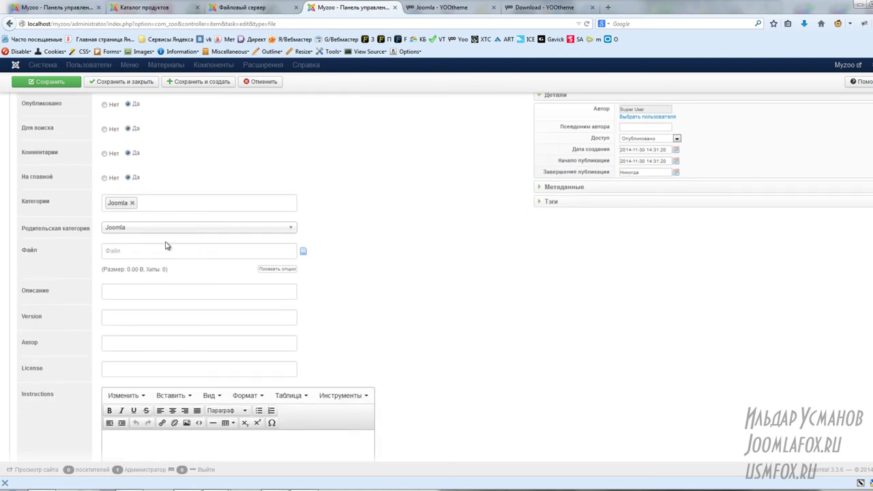
pyautogui.click(304, 252)
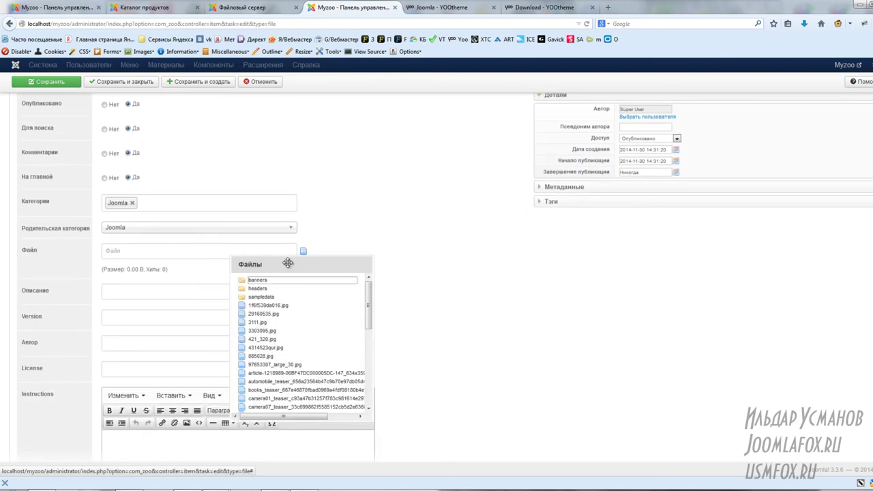
pyautogui.scroll(-3, 278, 318)
pyautogui.scroll(-3, 278, 318)
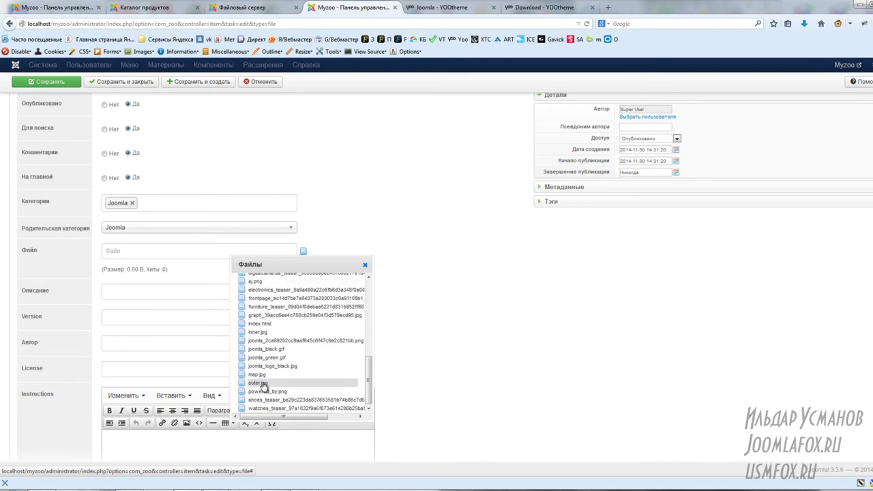
pyautogui.click(266, 385)
pyautogui.click(440, 317)
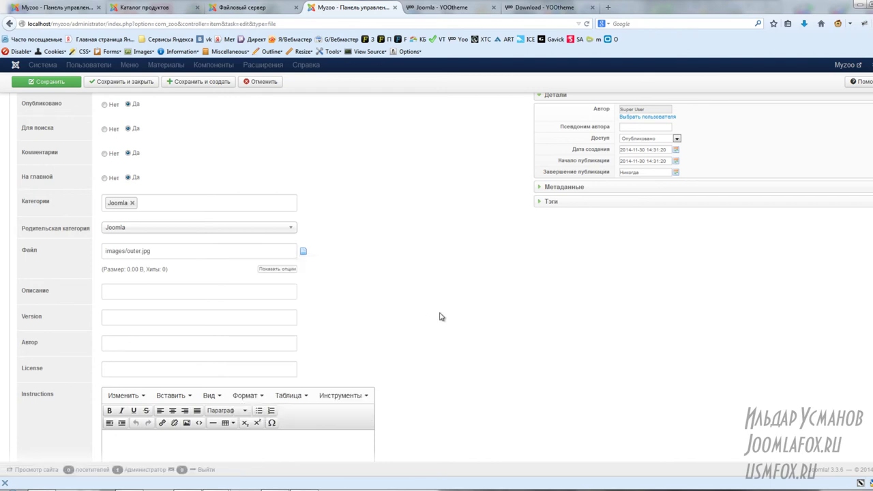
# Open the Joomla category of the demo's Download Archive to find the source text for the item
pyautogui.click(513, 10)
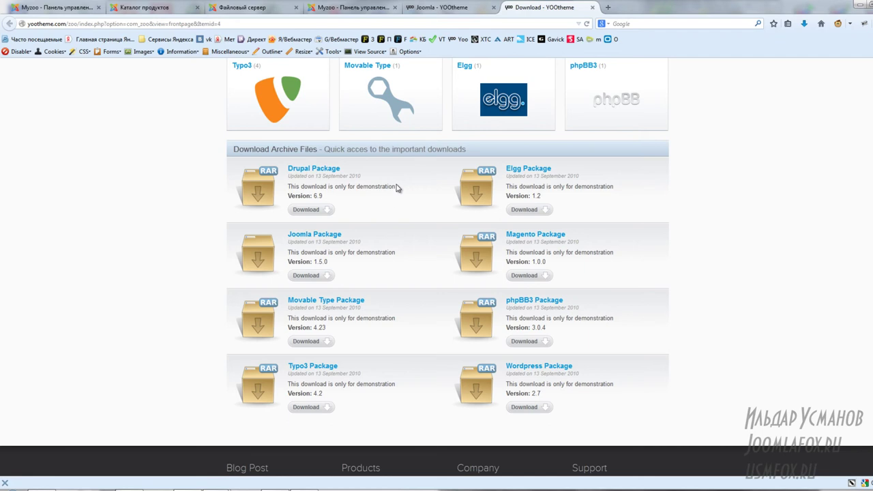
pyautogui.moveTo(398, 189); pyautogui.dragTo(288, 187)
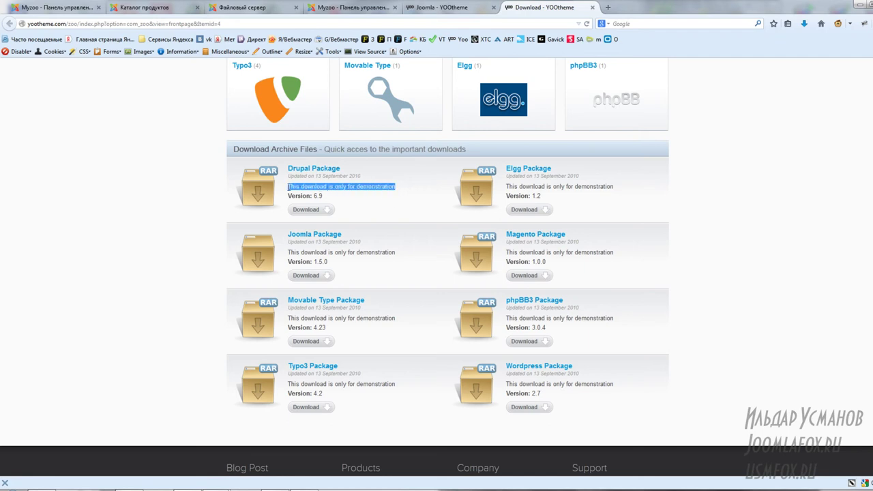
pyautogui.scroll(3, 513, 185)
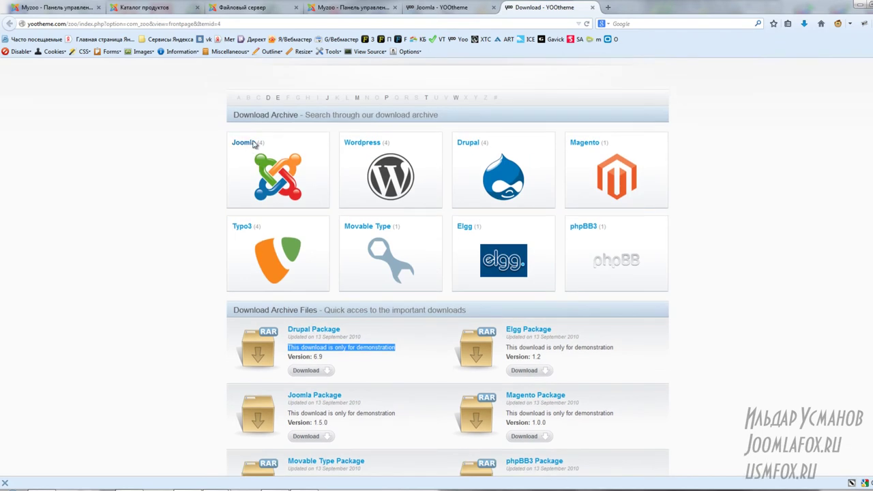
pyautogui.click(360, 6)
pyautogui.click(249, 7)
pyautogui.click(155, 7)
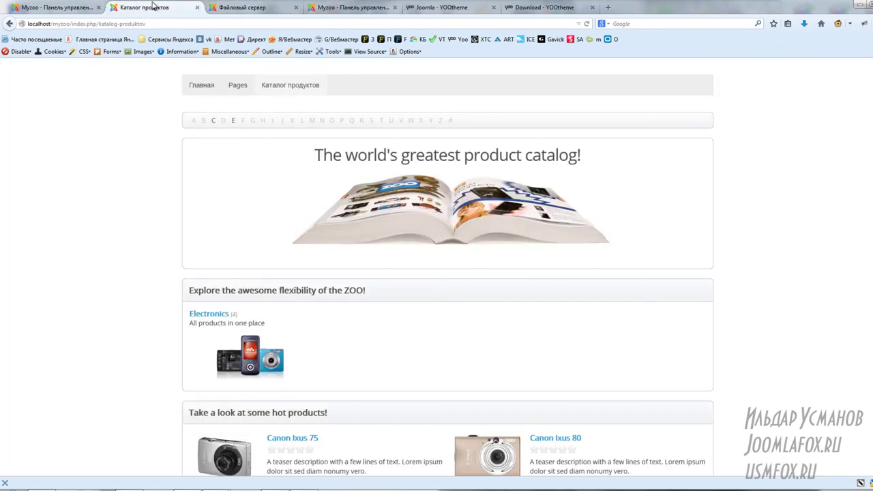
pyautogui.click(58, 6)
pyautogui.click(546, 7)
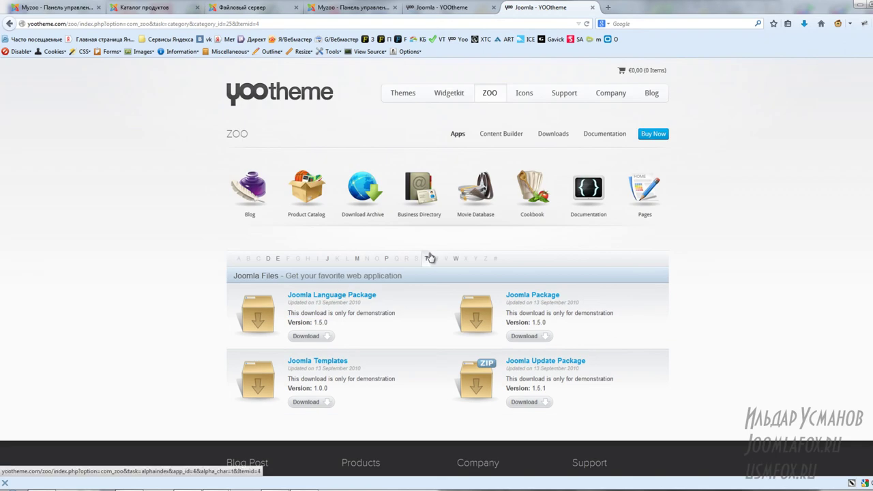
# Copy "This download is only for demonstration" from the demo's Joomla Language Package entry into the item's Описание
pyautogui.moveTo(397, 314); pyautogui.dragTo(292, 311)
pyautogui.hotkey('ctrl', 'c')
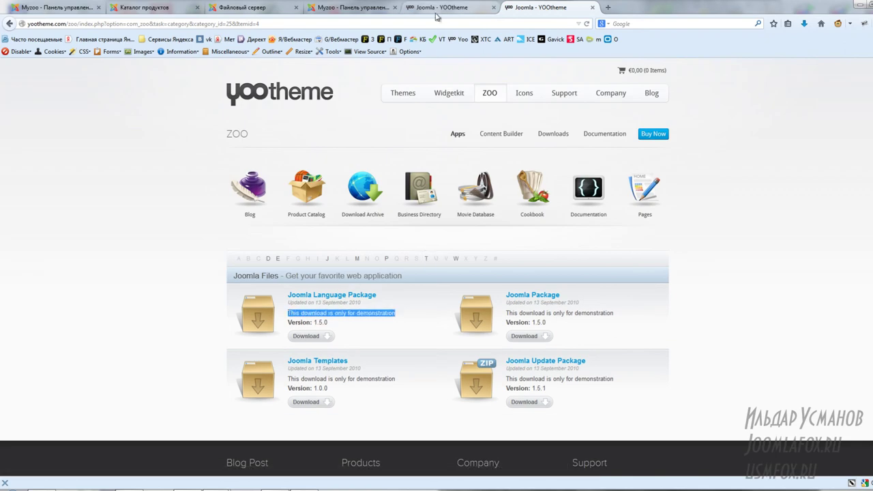
pyautogui.click(349, 7)
pyautogui.click(174, 291)
pyautogui.hotkey('ctrl', 'v')
# Copy version 1.5.0 from the demo's Joomla Language Package entry into the item's Version
pyautogui.click(542, 7)
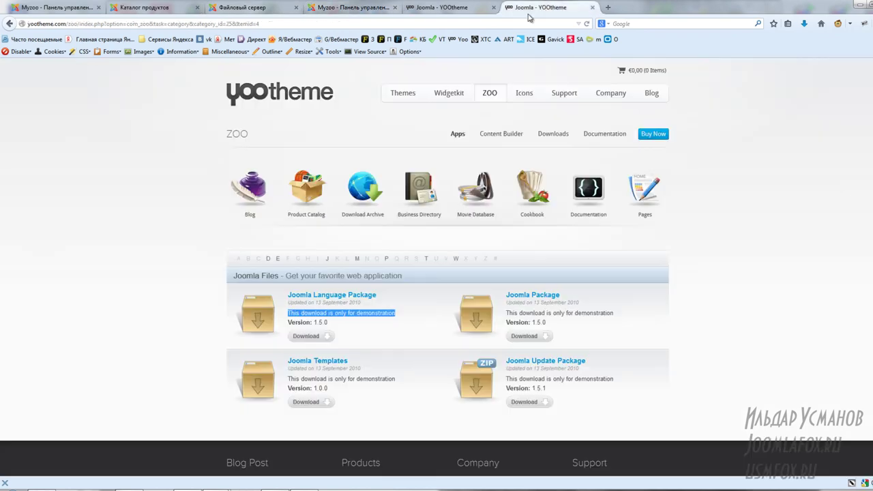
pyautogui.click(332, 327)
pyautogui.moveTo(331, 327); pyautogui.dragTo(315, 326)
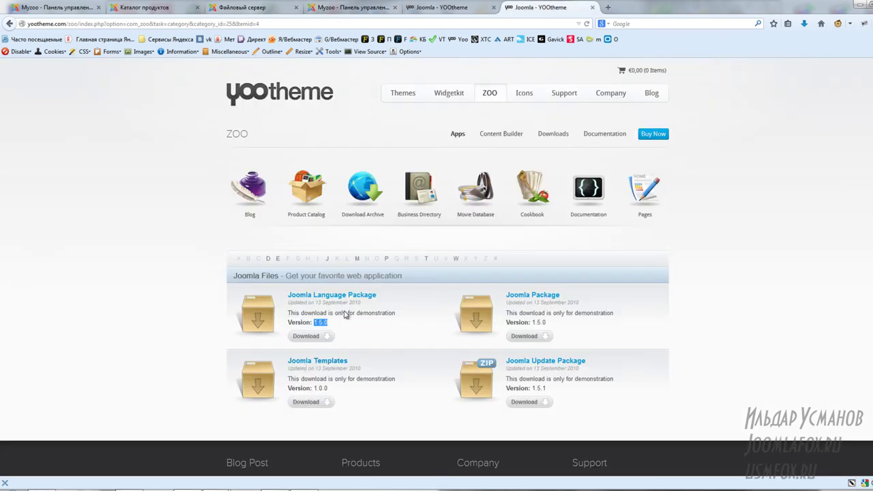
pyautogui.click(345, 7)
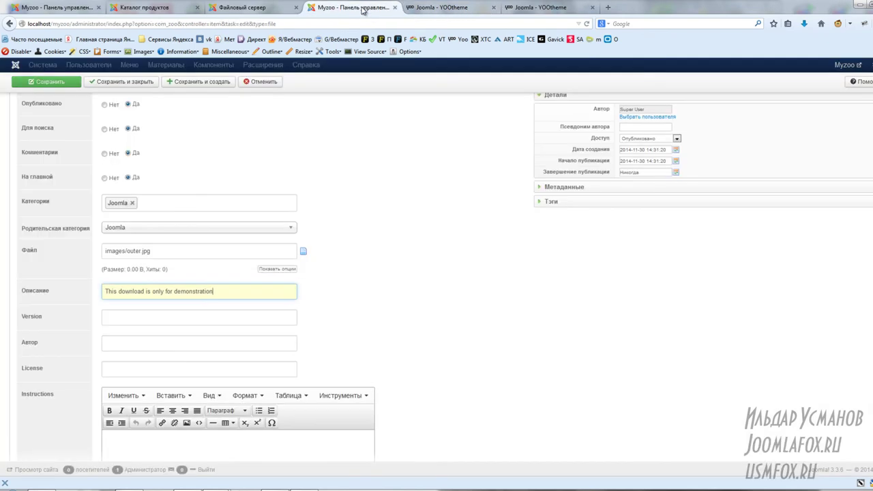
pyautogui.click(144, 317)
pyautogui.click(411, 359)
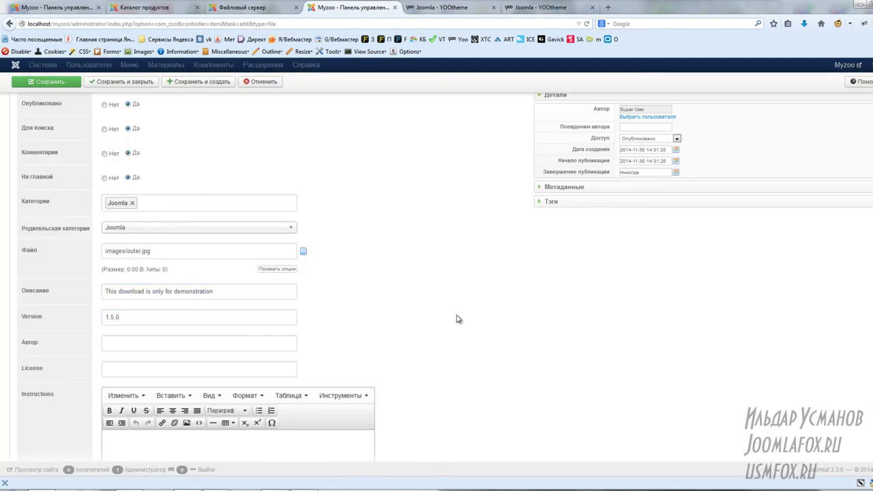
# Check the filled-in details against the demo's Joomla Language Package entry and save the item
pyautogui.scroll(-2, 458, 316)
pyautogui.scroll(5, 458, 316)
pyautogui.click(529, 7)
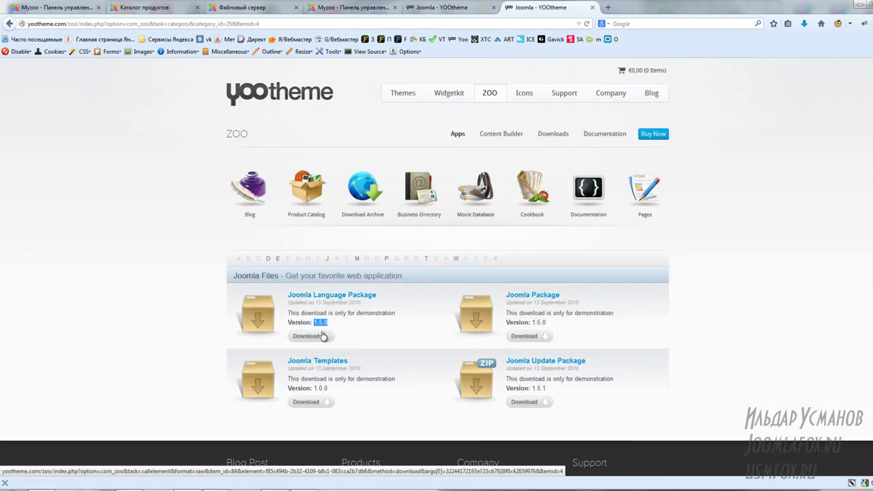
pyautogui.click(380, 333)
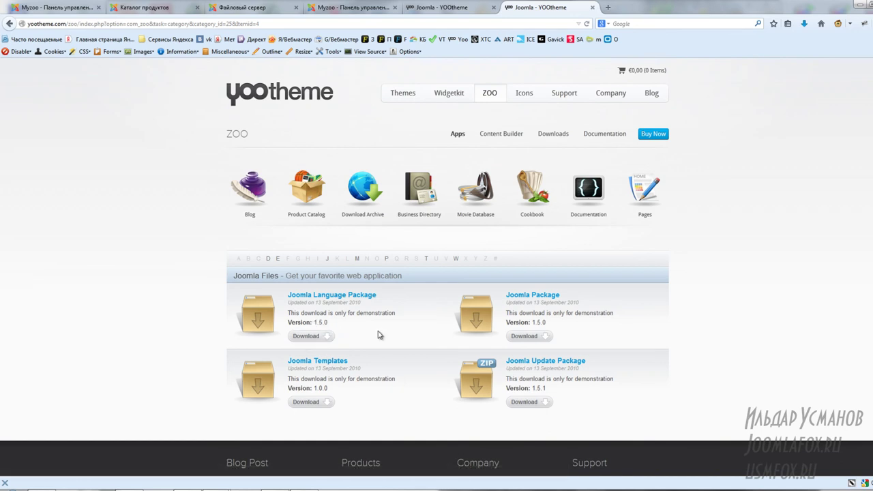
pyautogui.click(354, 7)
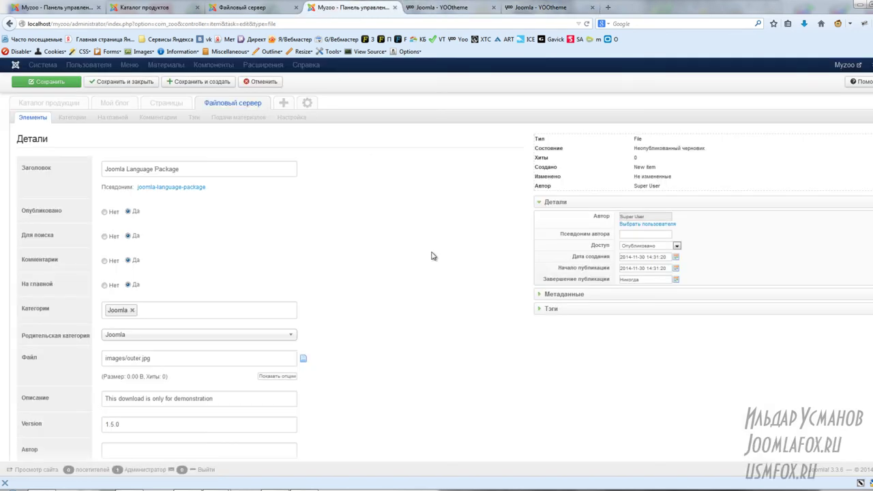
pyautogui.scroll(-3, 449, 280)
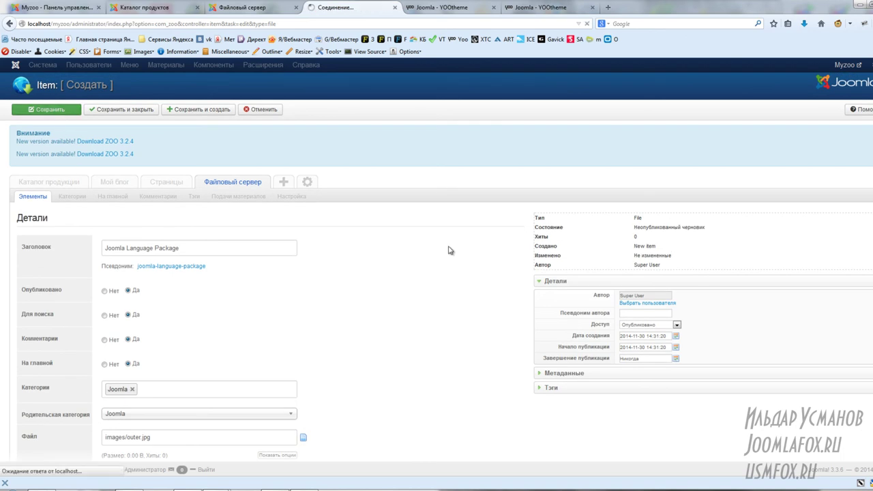
pyautogui.scroll(-10, 448, 252)
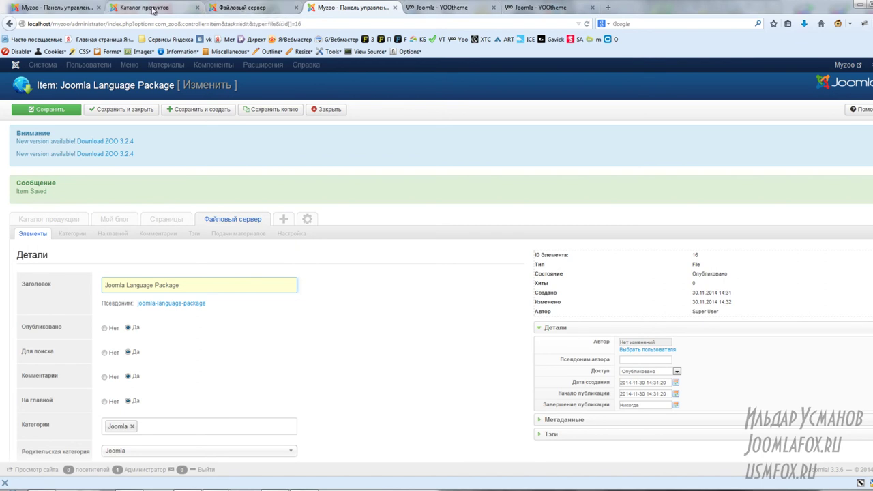
# Reload the site's Файловый сервер page and open its Joomla category to check the new item
pyautogui.click(209, 8)
pyautogui.click(158, 8)
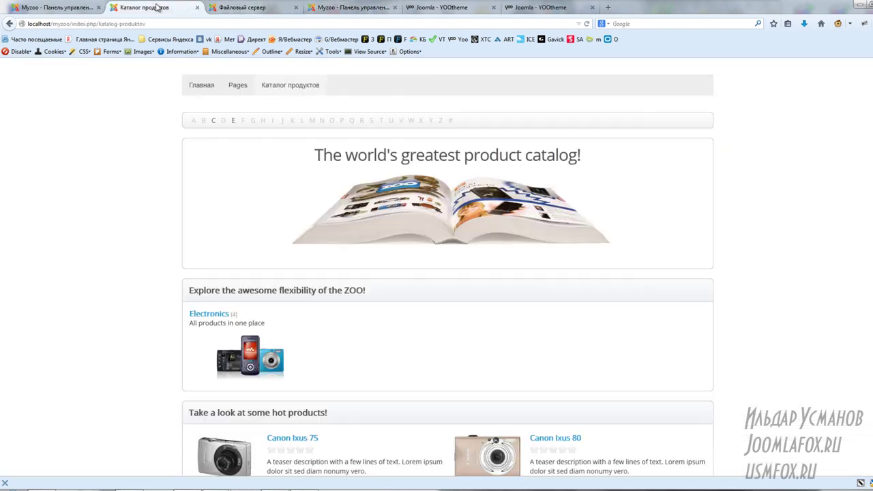
pyautogui.click(224, 7)
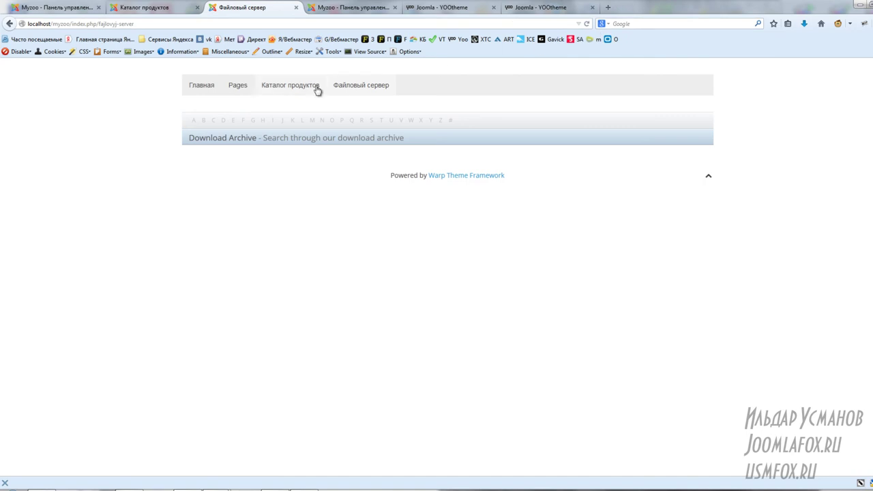
pyautogui.click(587, 24)
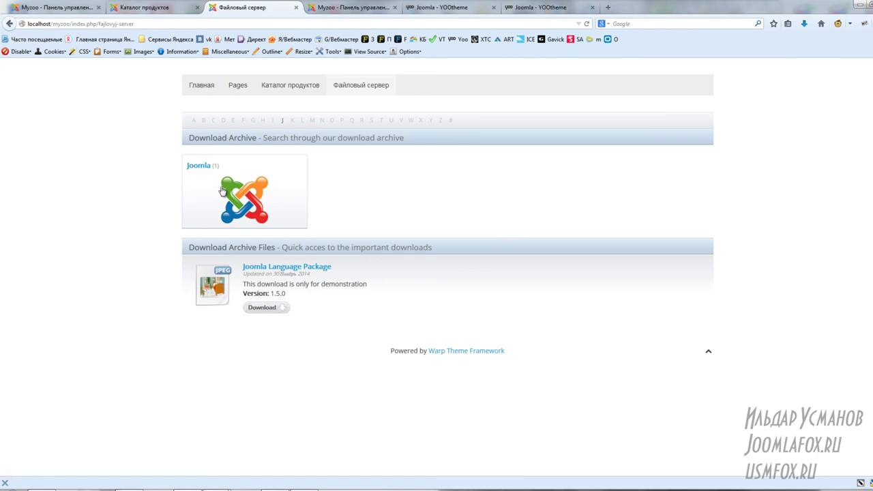
pyautogui.moveTo(232, 195); pyautogui.dragTo(190, 166)
pyautogui.click(193, 166)
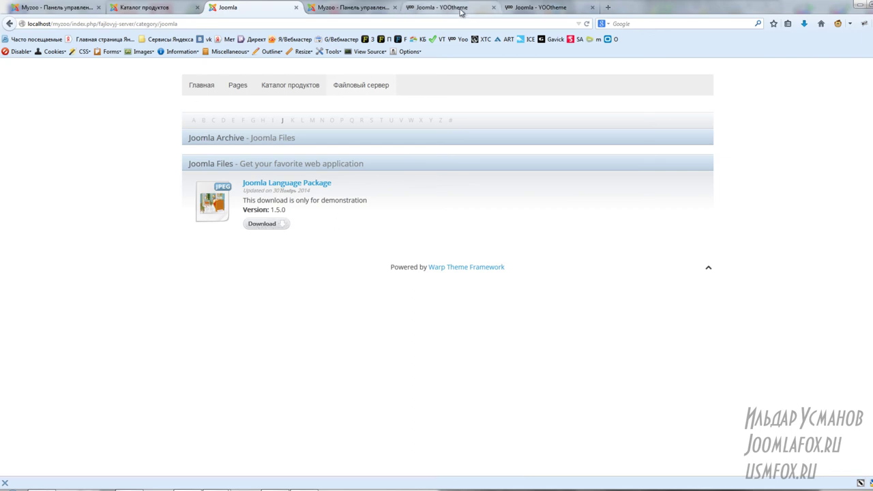
# Compare the headings of the site's Joomla category page with those on the demo's Joomla category page
pyautogui.click(541, 10)
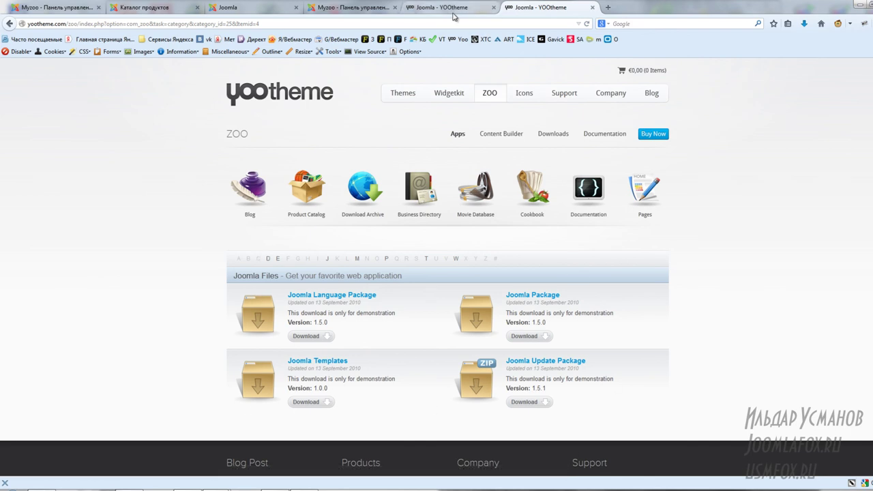
pyautogui.click(355, 10)
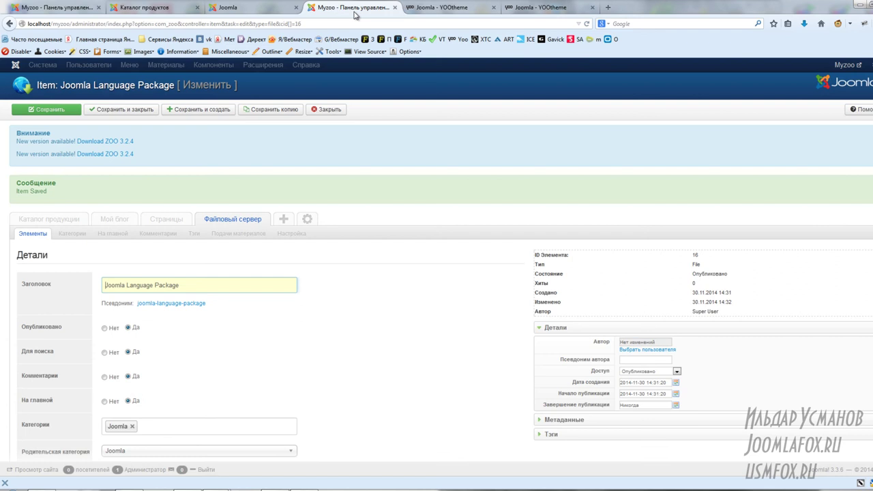
pyautogui.click(260, 8)
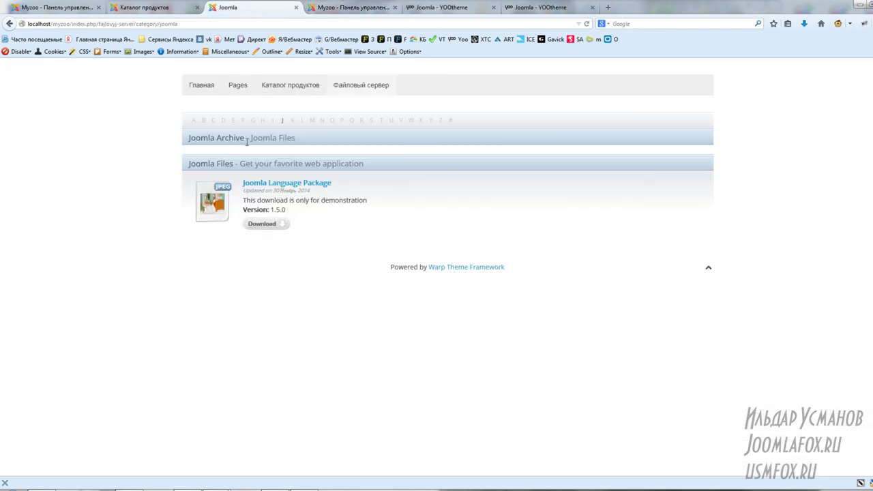
pyautogui.moveTo(303, 148); pyautogui.dragTo(278, 139)
pyautogui.click(334, 145)
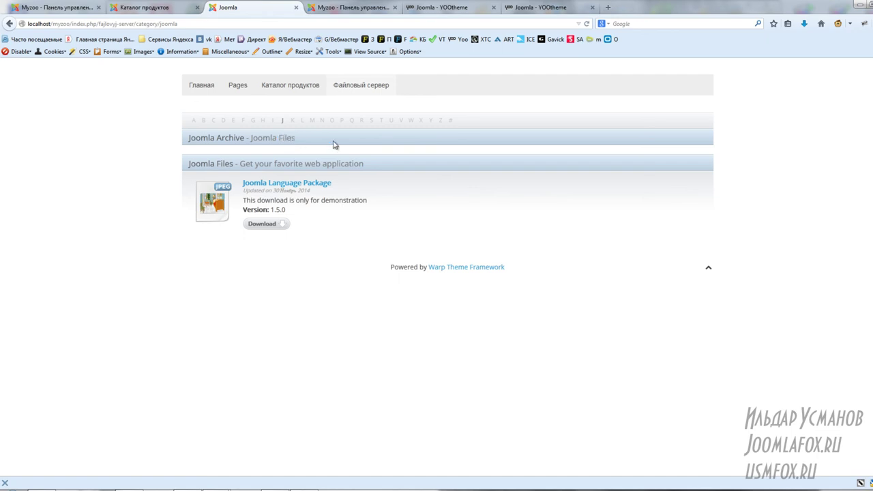